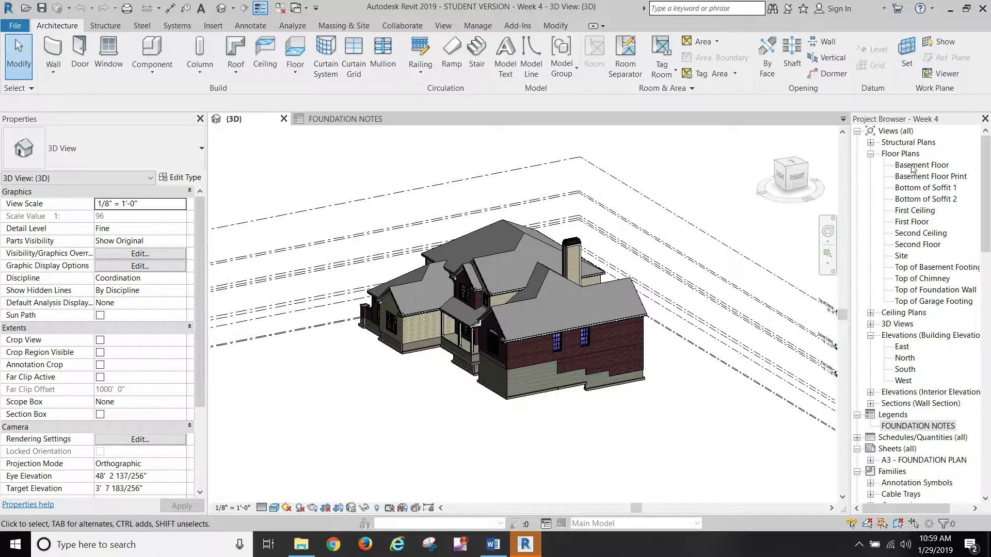
- Review Basement Floor's Duplicate View options without duplicating, then open the Basement Floor Print plan
{"action": "right_click", "coordinate": [912, 167]}
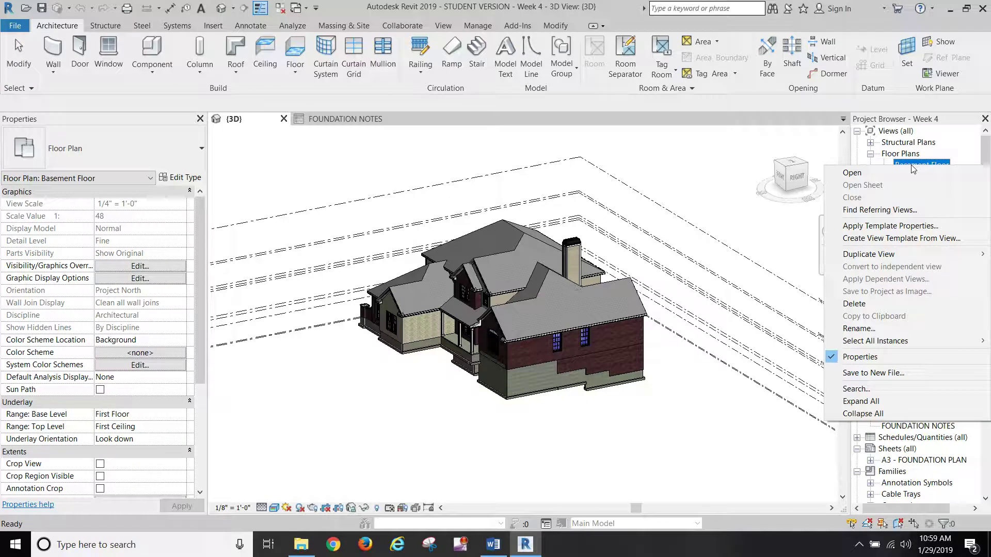
{"action": "mouse_move", "coordinate": [881, 261]}
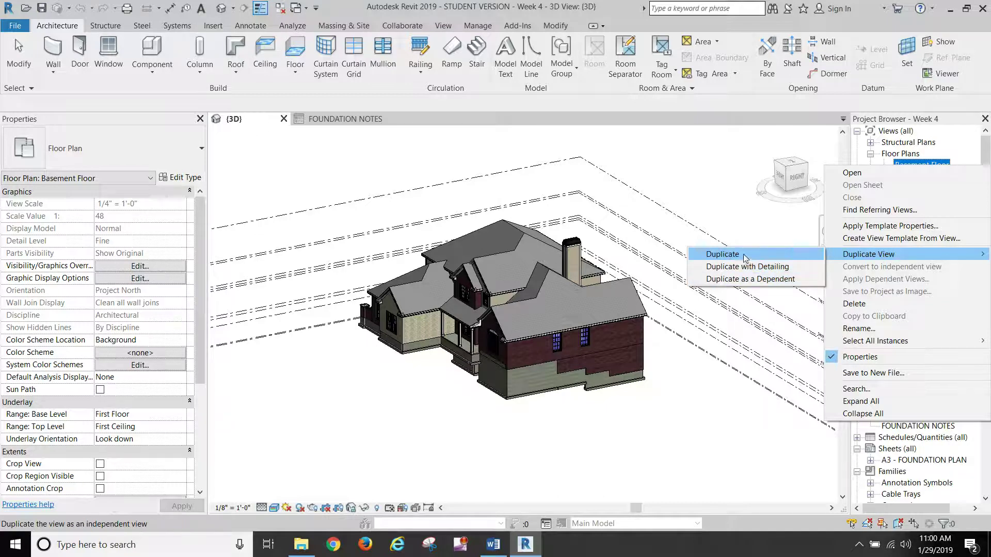
{"action": "left_click", "coordinate": [733, 212]}
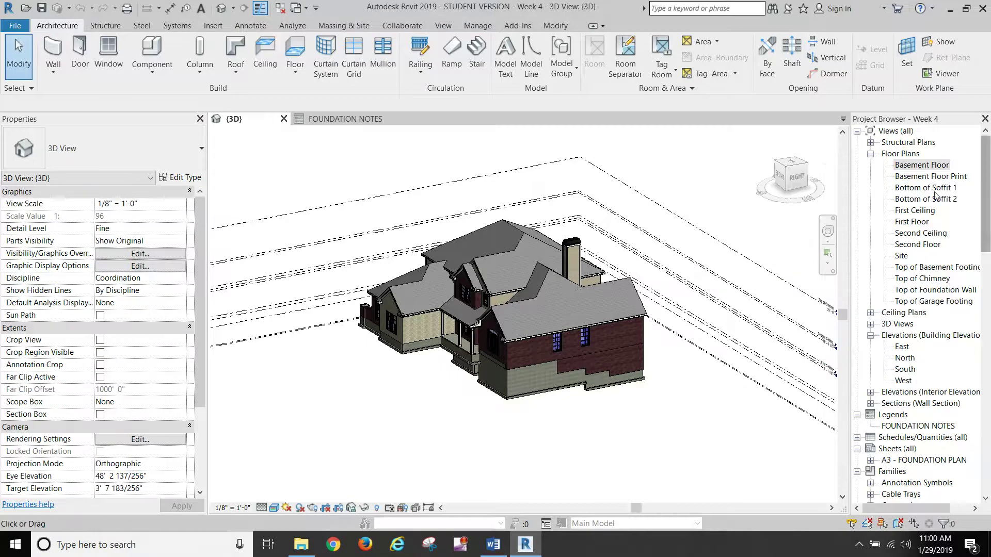
{"action": "double_click", "coordinate": [926, 177]}
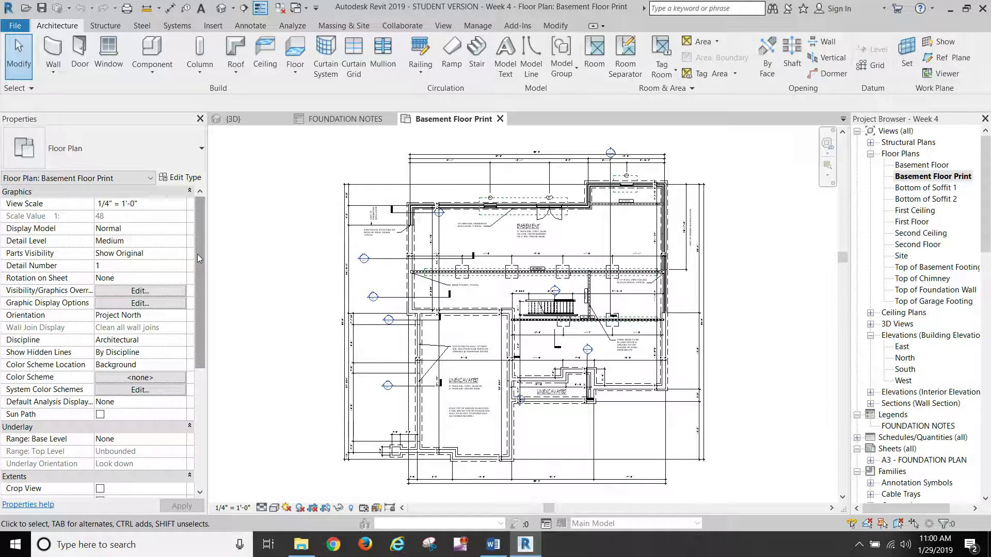
{"action": "scroll", "coordinate": [199, 258], "scroll_direction": "down", "scroll_amount": 1}
{"action": "scroll", "coordinate": [198, 261], "scroll_direction": "up", "scroll_amount": 1}
{"action": "double_click", "coordinate": [924, 165]}
{"action": "left_click_drag", "start_coordinate": [198, 241], "coordinate": [218, 213]}
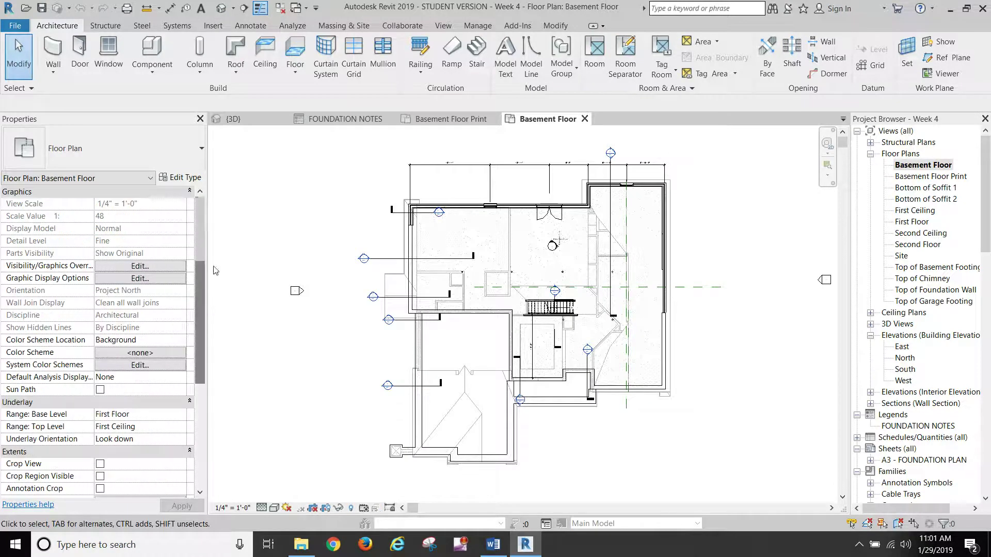
{"action": "left_click", "coordinate": [584, 119]}
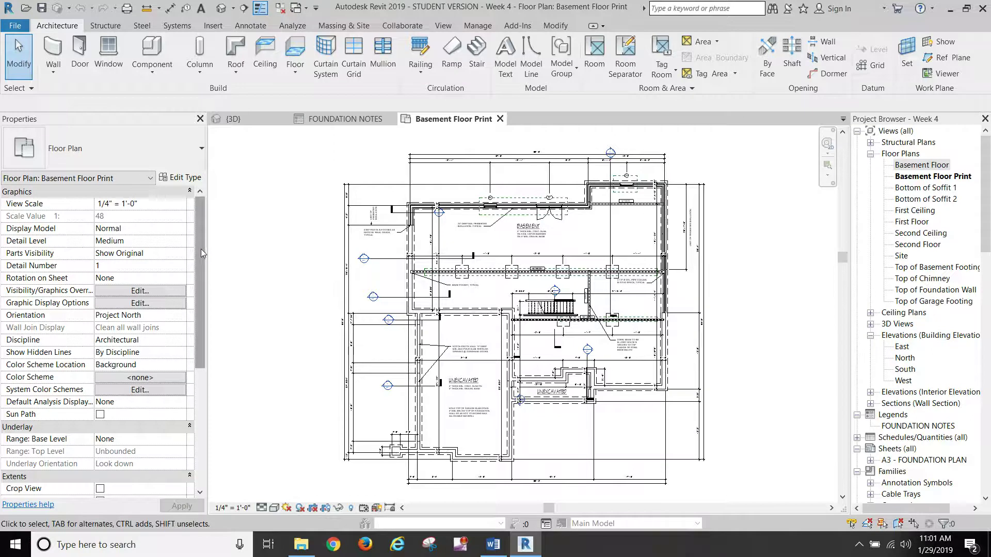
{"action": "left_click_drag", "start_coordinate": [200, 252], "coordinate": [195, 354]}
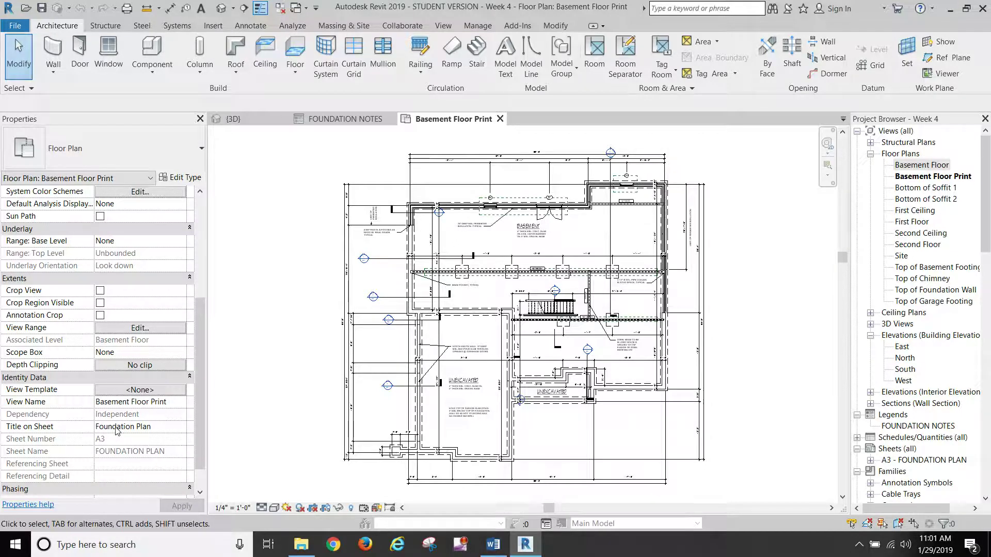
{"action": "left_click_drag", "start_coordinate": [200, 422], "coordinate": [212, 269]}
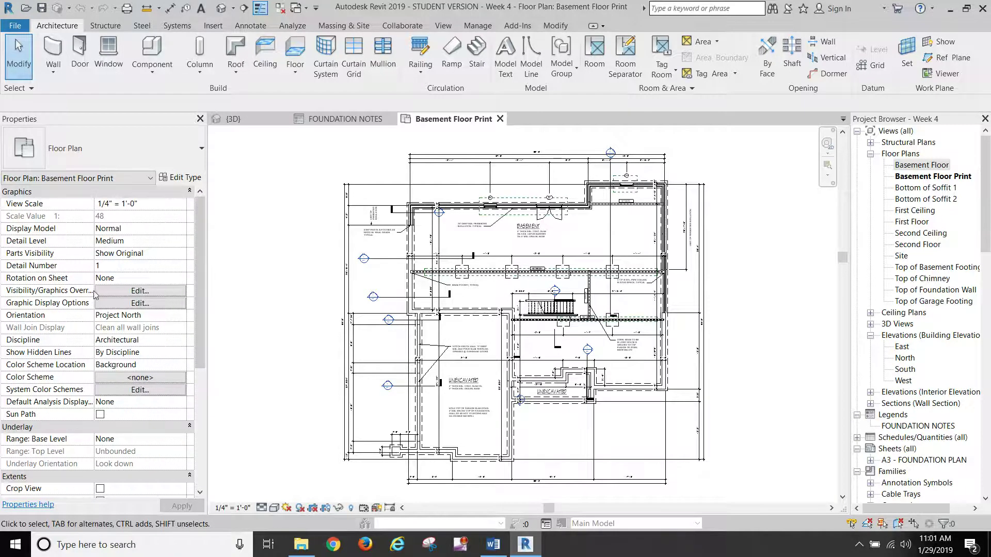
- In Visibility/Graphic Overrides, inspect Structural Foundation's hidden dashed projection line style without changing it
{"action": "left_click", "coordinate": [133, 292]}
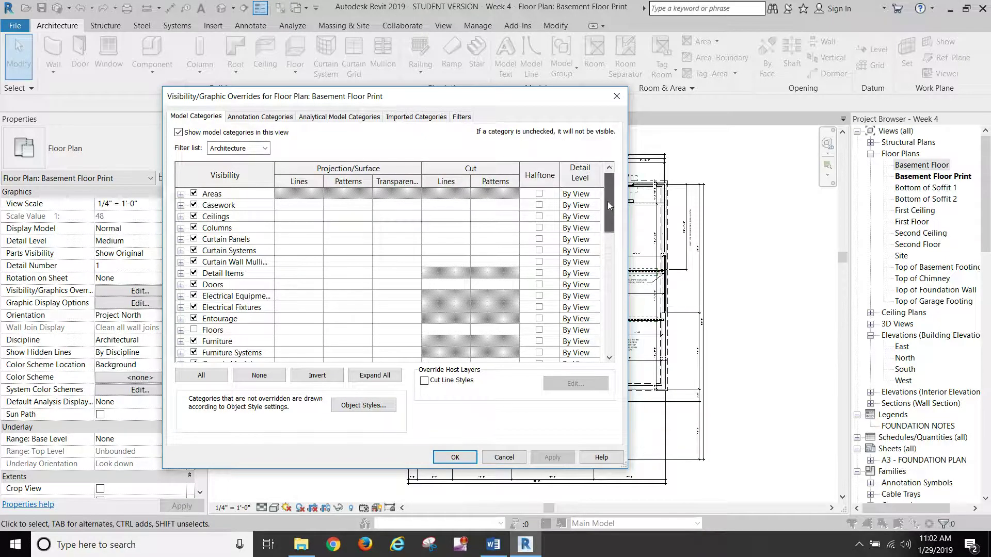
{"action": "left_click_drag", "start_coordinate": [607, 202], "coordinate": [608, 311]}
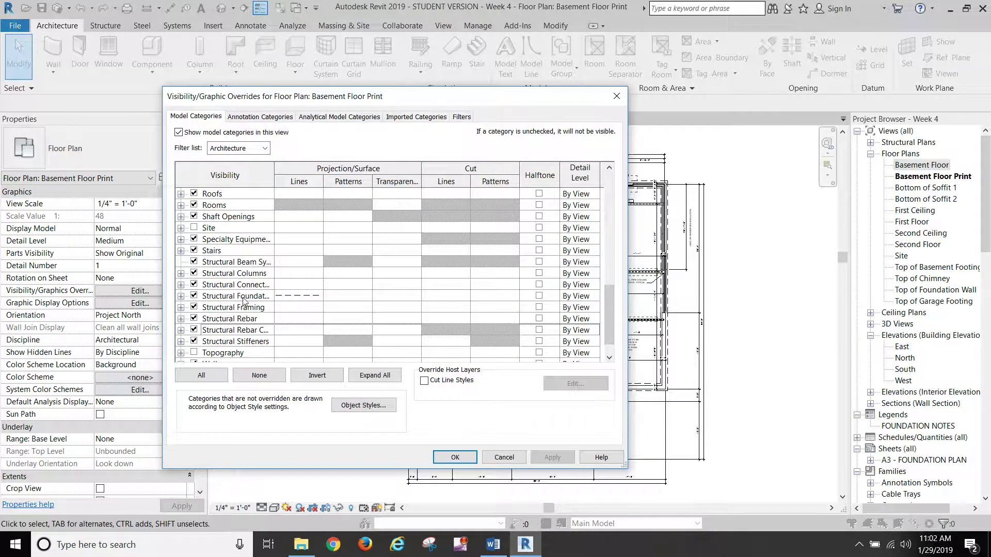
{"action": "left_click", "coordinate": [302, 297]}
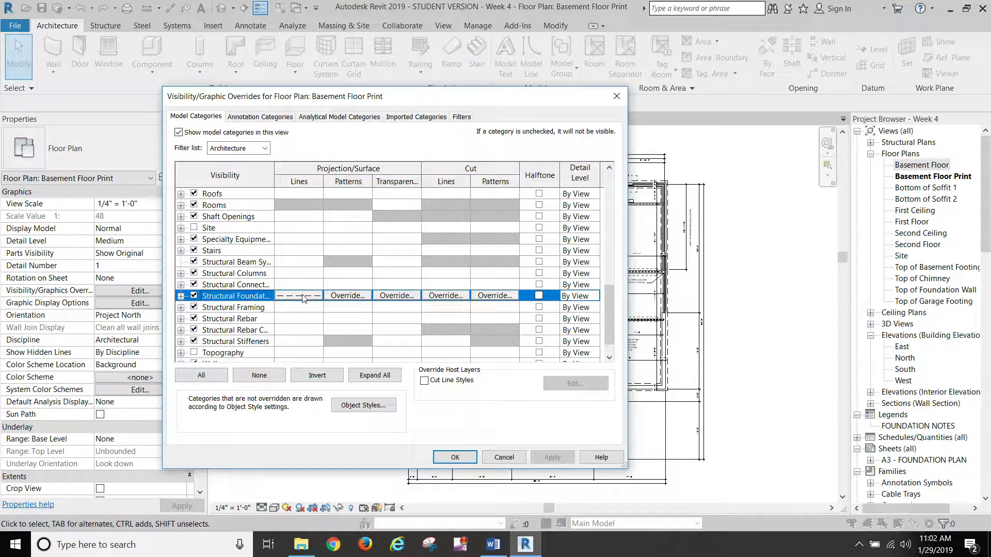
{"action": "left_click", "coordinate": [302, 296]}
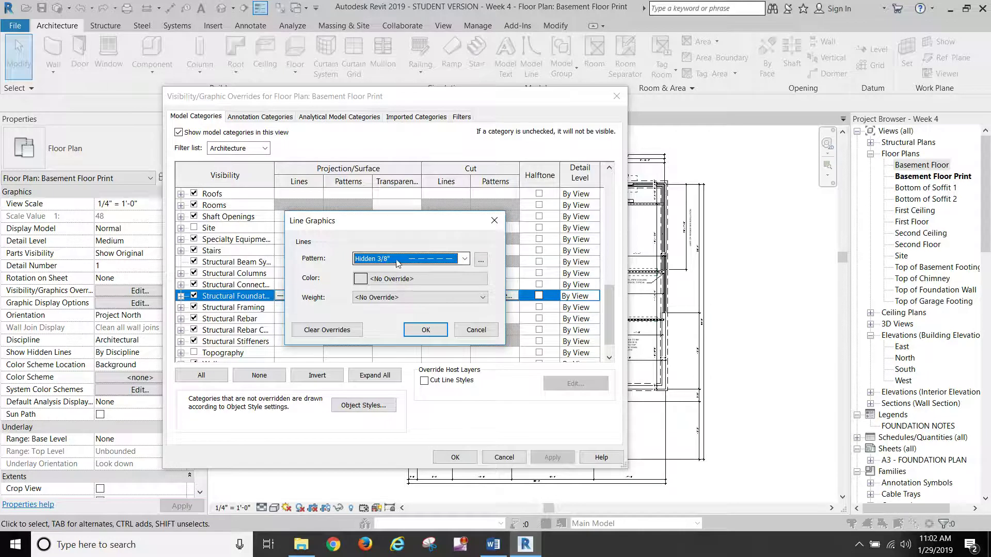
{"action": "left_click", "coordinate": [476, 331]}
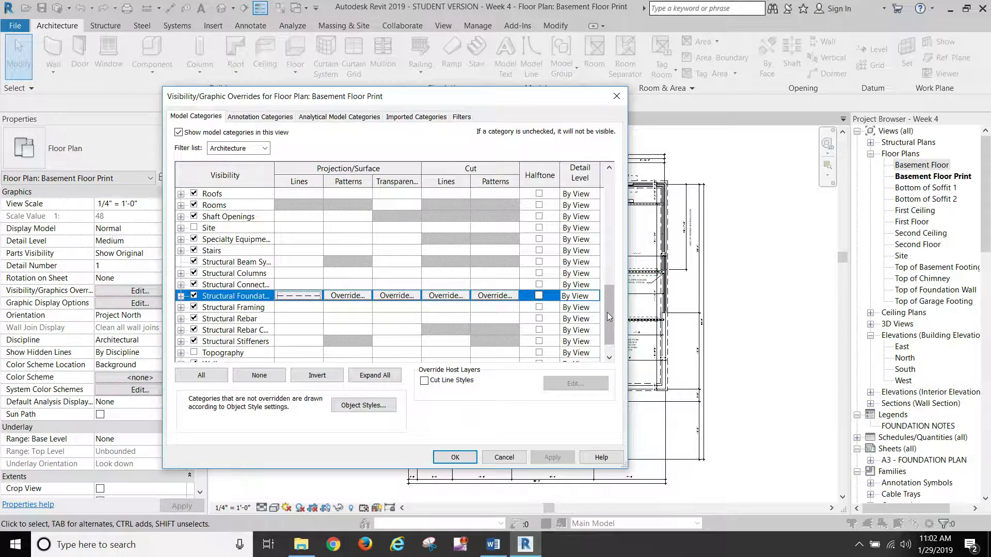
{"action": "left_click_drag", "start_coordinate": [608, 311], "coordinate": [608, 321]}
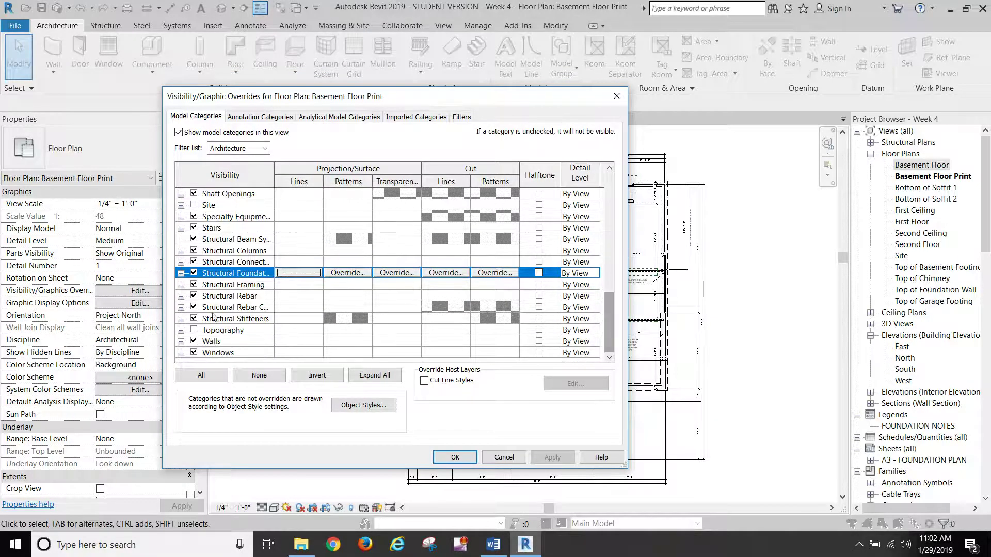
- Expand Structural Framing to review its subcategories
{"action": "left_click", "coordinate": [181, 285]}
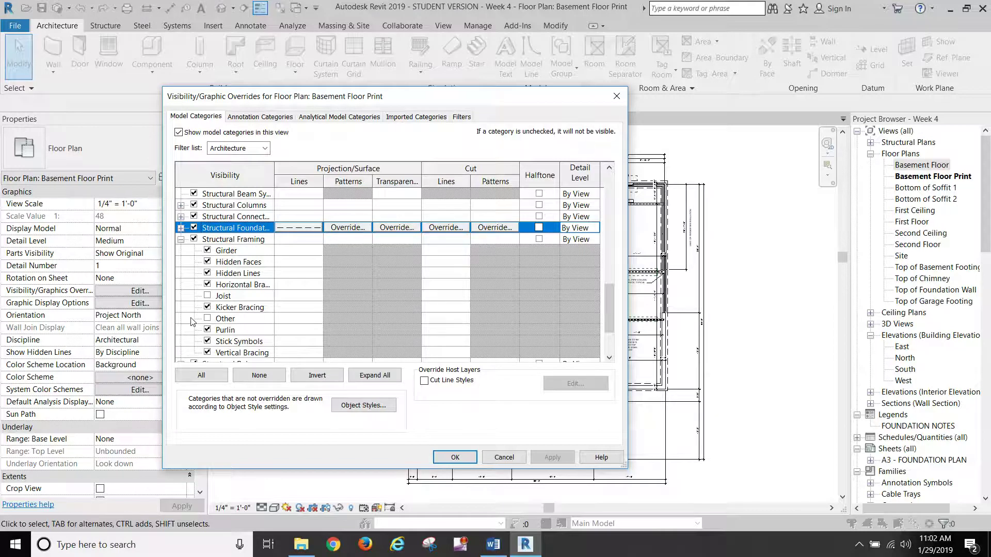
{"action": "scroll", "coordinate": [200, 322], "scroll_direction": "down", "scroll_amount": 1}
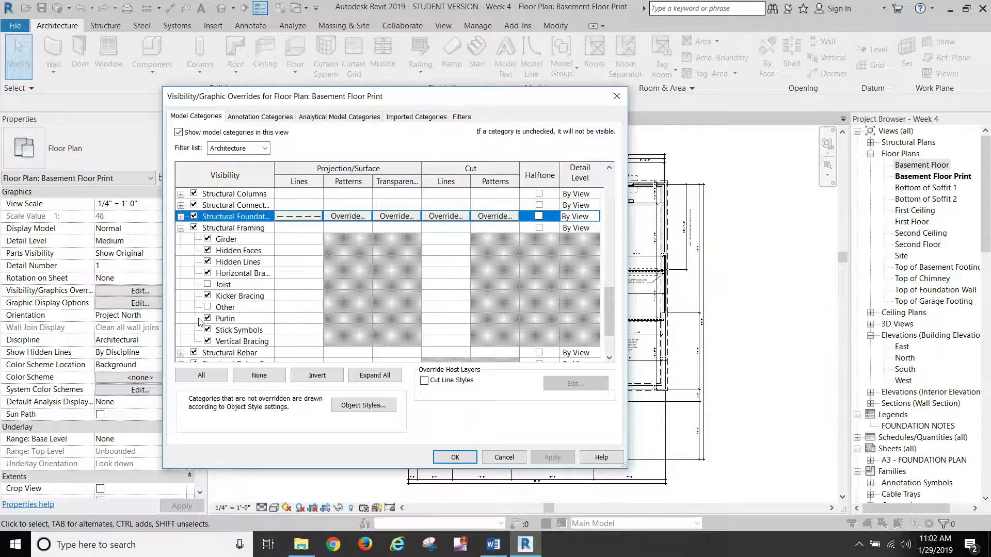
{"action": "scroll", "coordinate": [200, 322], "scroll_direction": "down", "scroll_amount": 1}
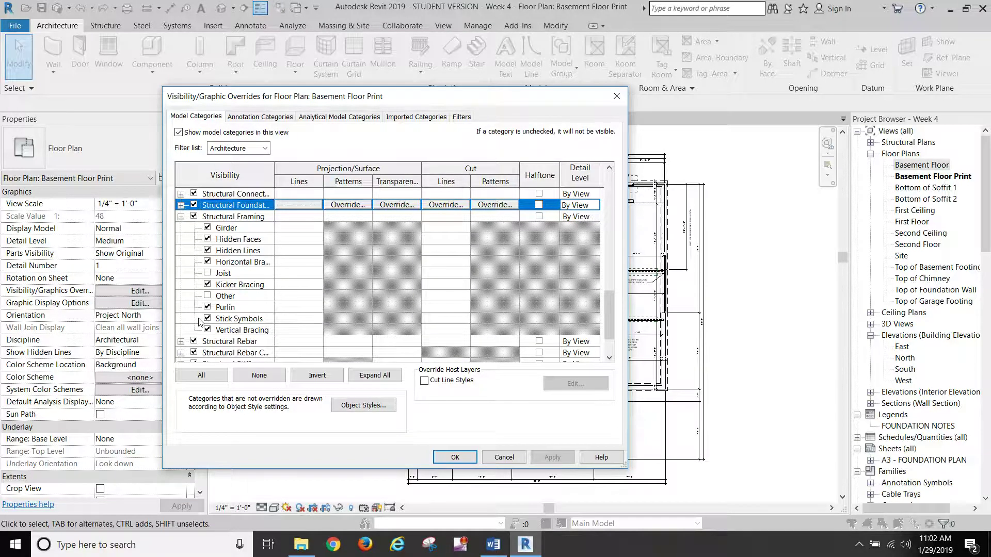
{"action": "scroll", "coordinate": [200, 322], "scroll_direction": "up", "scroll_amount": 2}
{"action": "scroll", "coordinate": [200, 323], "scroll_direction": "up", "scroll_amount": 8}
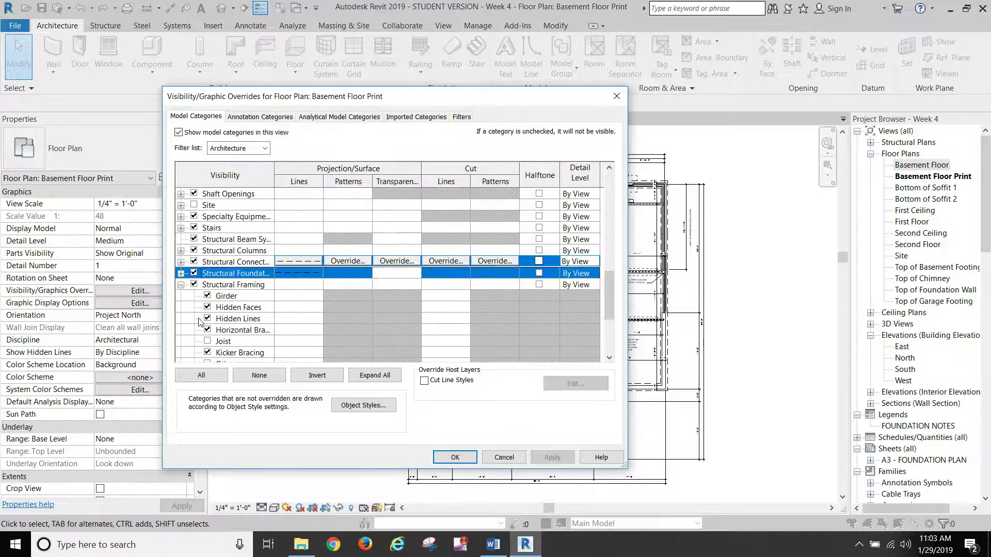
- Uncheck Plan Region under Annotation Categories and confirm the overrides with OK
{"action": "left_click", "coordinate": [258, 118]}
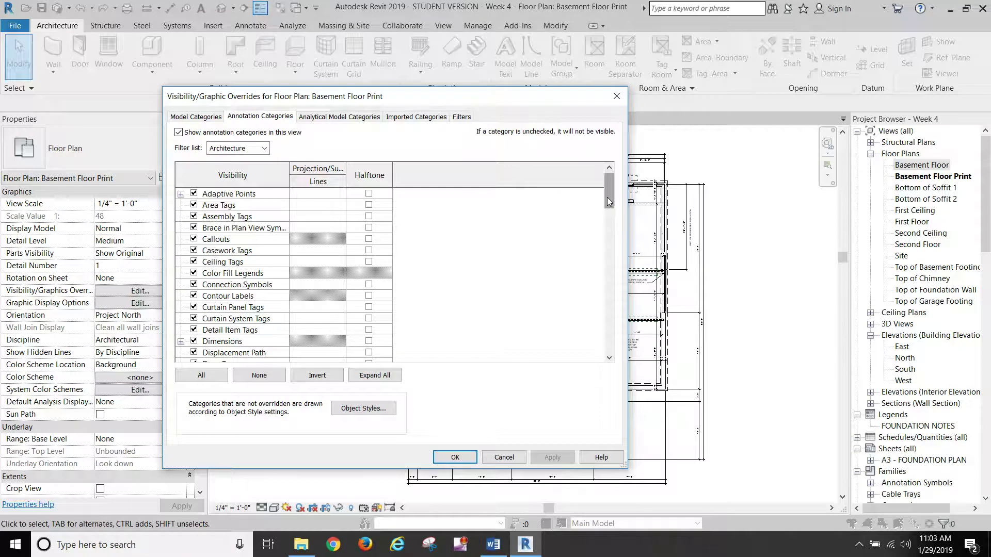
{"action": "left_click_drag", "start_coordinate": [609, 202], "coordinate": [605, 222]}
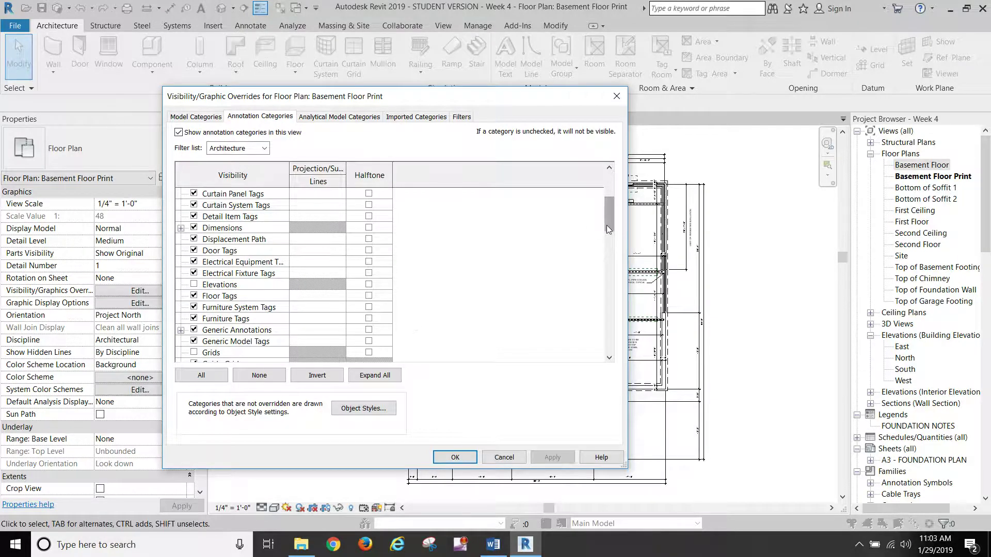
{"action": "left_click_drag", "start_coordinate": [608, 224], "coordinate": [609, 287]}
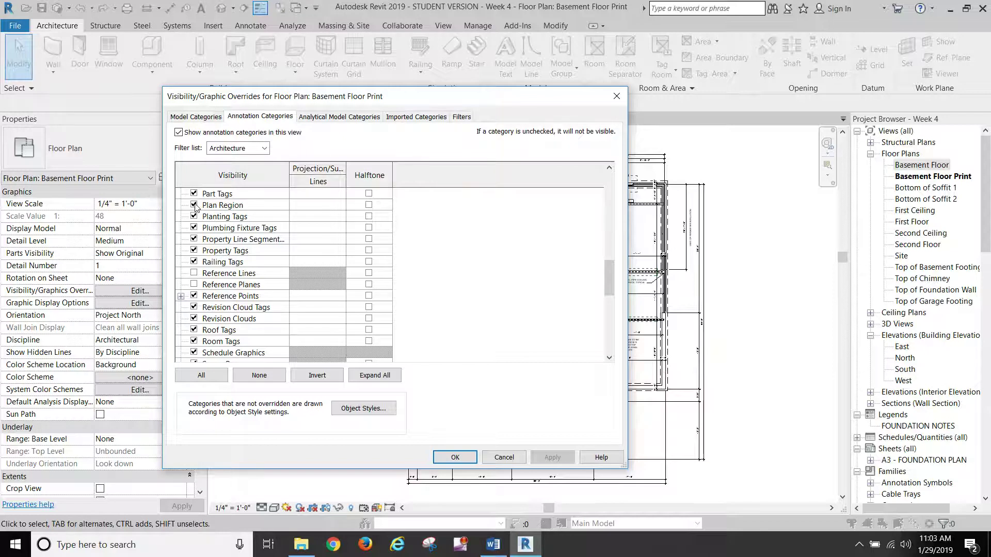
{"action": "left_click", "coordinate": [193, 204]}
{"action": "left_click_drag", "start_coordinate": [608, 279], "coordinate": [608, 339]}
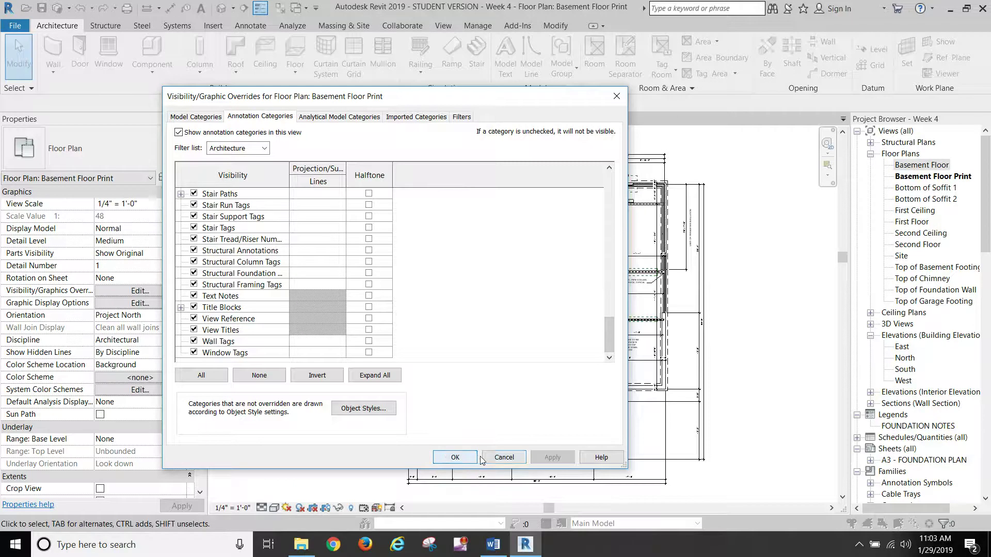
{"action": "left_click", "coordinate": [501, 459]}
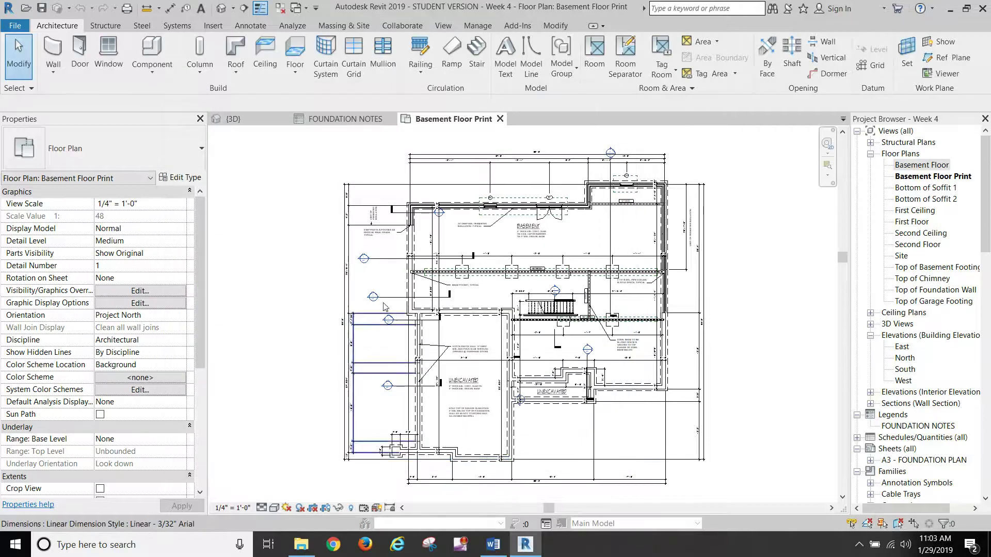
- Check the View Range settings and close them without changes
{"action": "left_click_drag", "start_coordinate": [204, 315], "coordinate": [198, 376]}
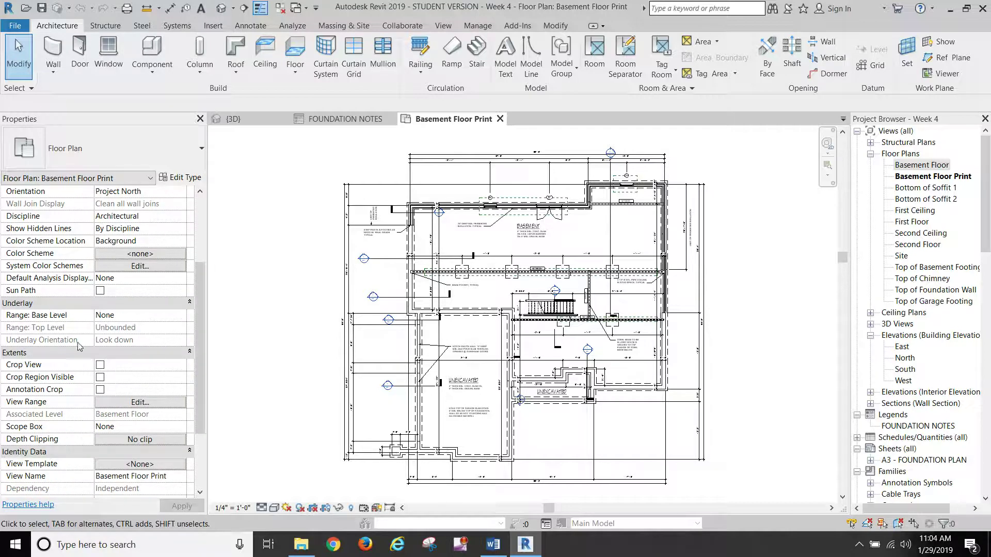
{"action": "left_click", "coordinate": [162, 406]}
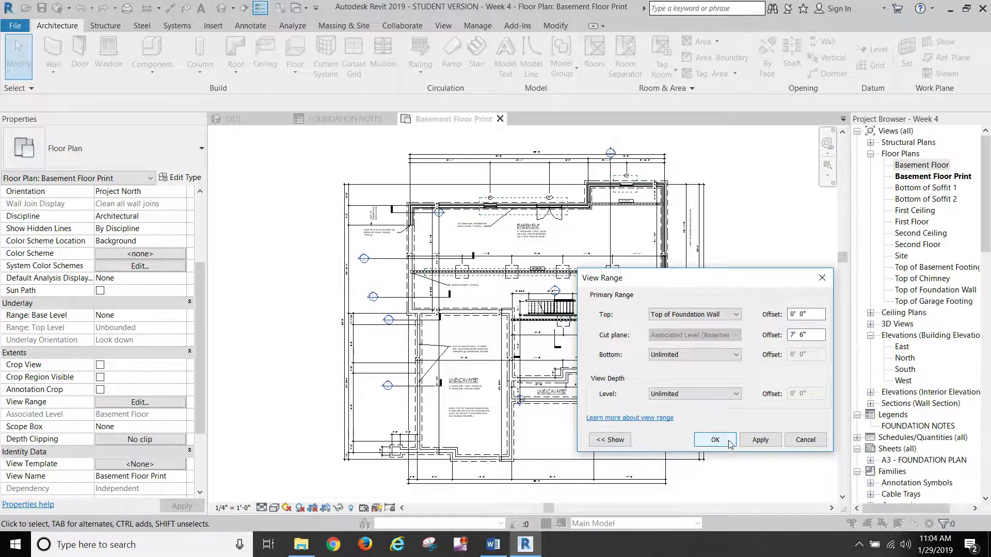
{"action": "left_click", "coordinate": [804, 443]}
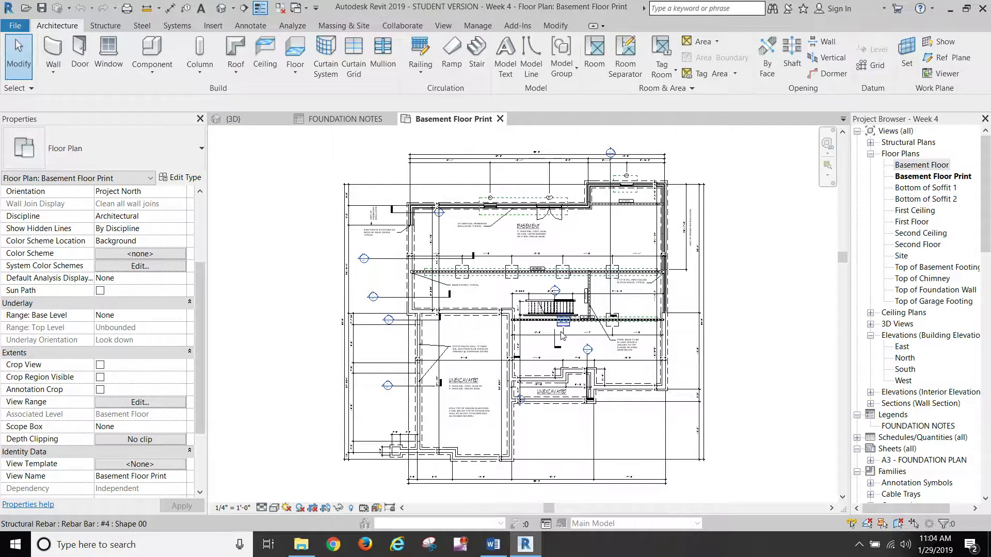
- Zoom and pan to frame the top basement wall and its dashed plan-region boxes
{"action": "scroll", "coordinate": [551, 351], "scroll_direction": "up", "scroll_amount": 1}
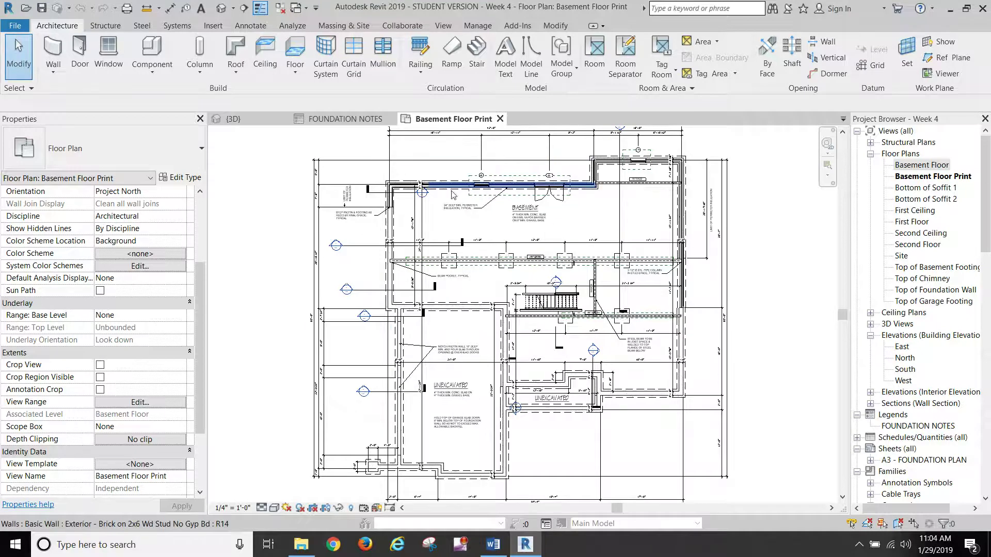
{"action": "scroll", "coordinate": [517, 182], "scroll_direction": "up", "scroll_amount": 2}
{"action": "middle_click_drag", "start_coordinate": [518, 183], "coordinate": [472, 269]}
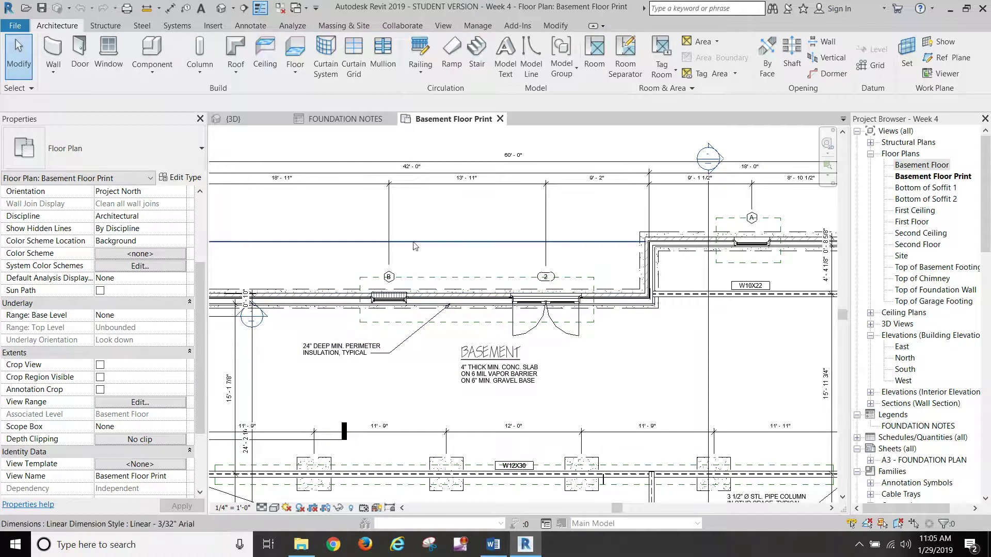
{"action": "scroll", "coordinate": [465, 231], "scroll_direction": "down", "scroll_amount": 1}
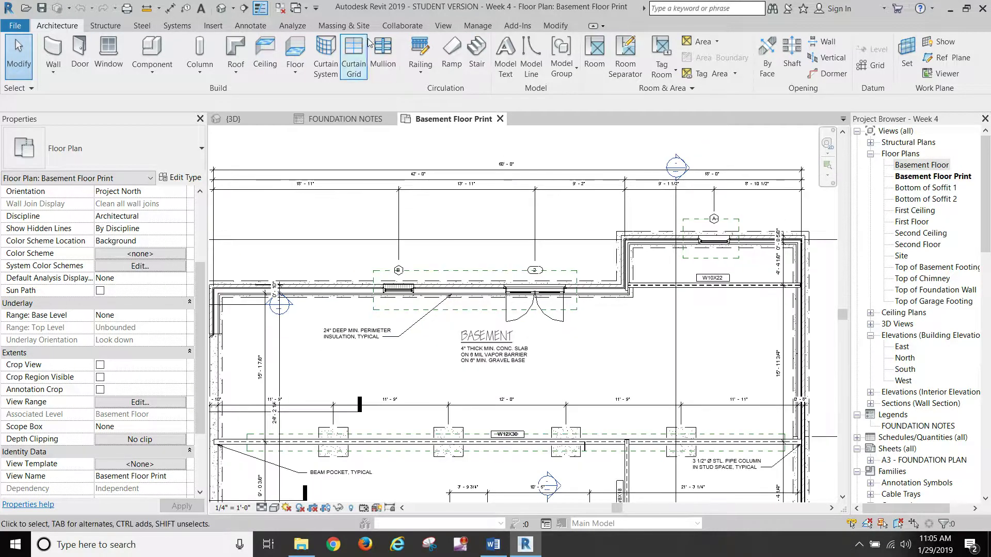
{"action": "left_click", "coordinate": [449, 29]}
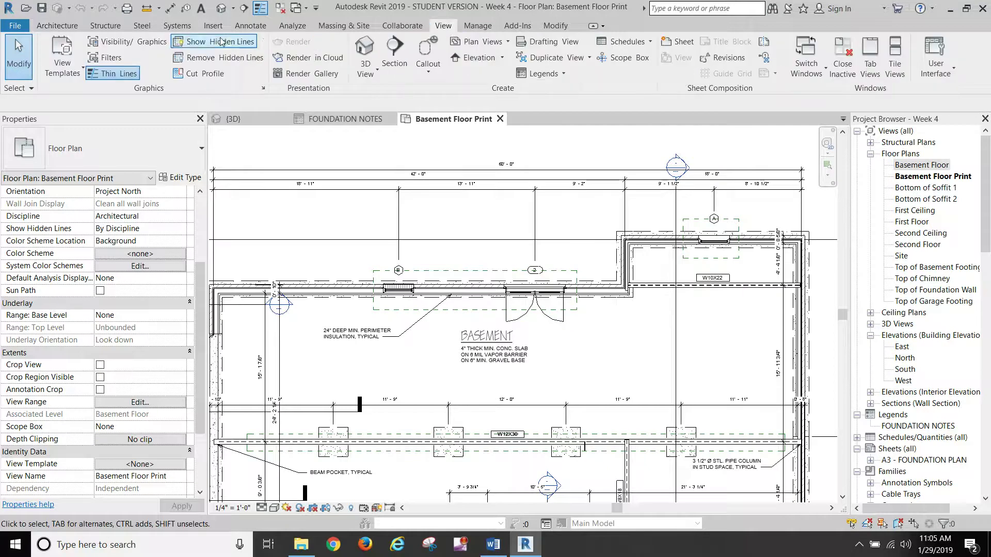
{"action": "left_click", "coordinate": [509, 42]}
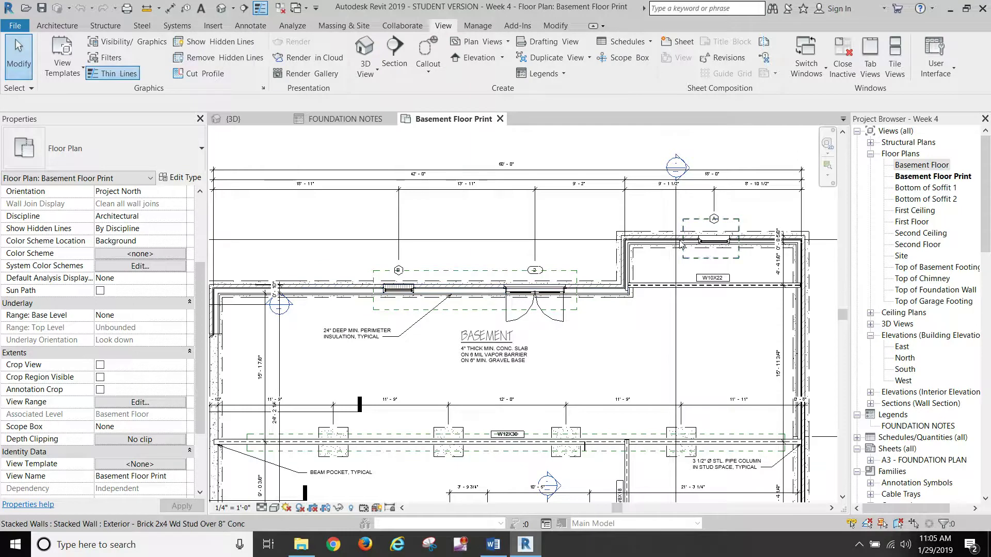
{"action": "left_click", "coordinate": [443, 271]}
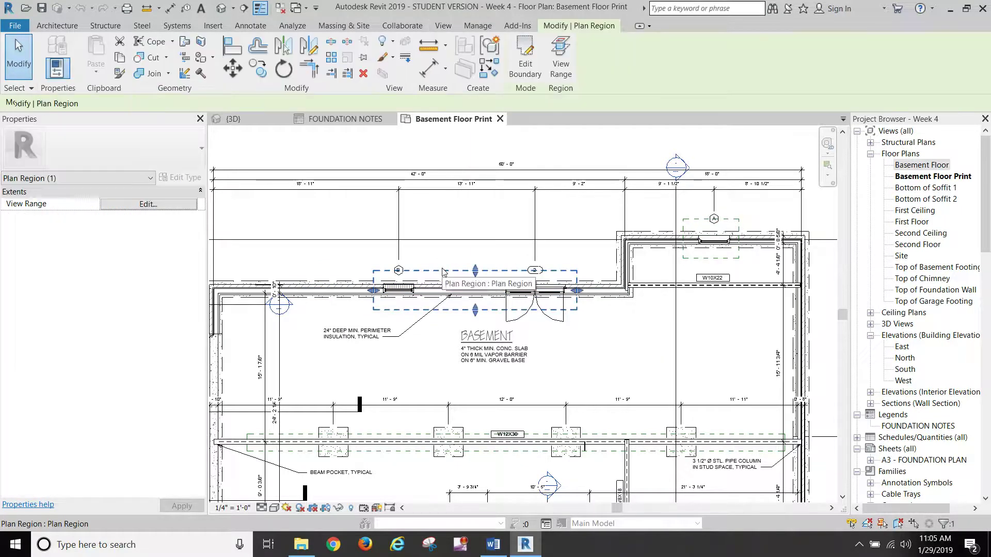
{"action": "left_click", "coordinate": [148, 204]}
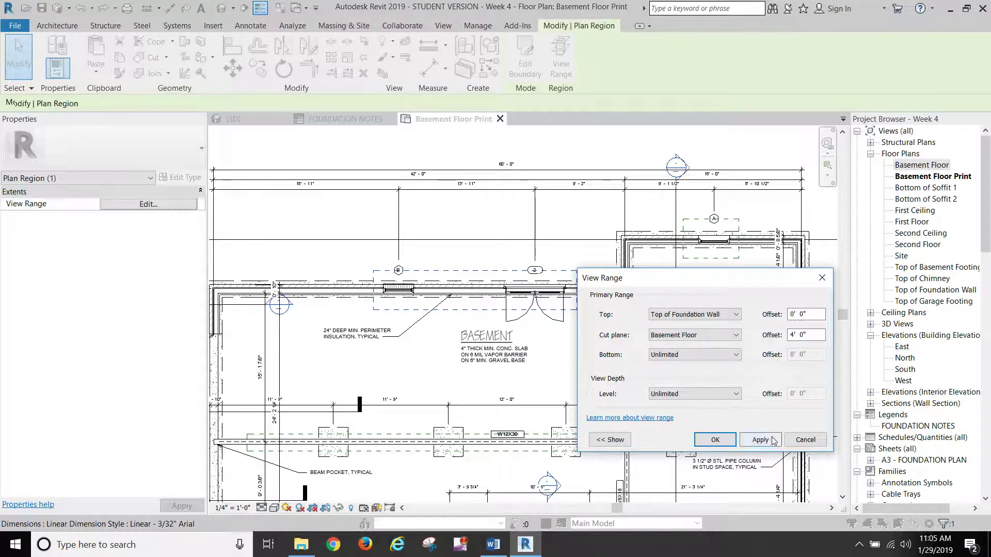
{"action": "left_click", "coordinate": [804, 440]}
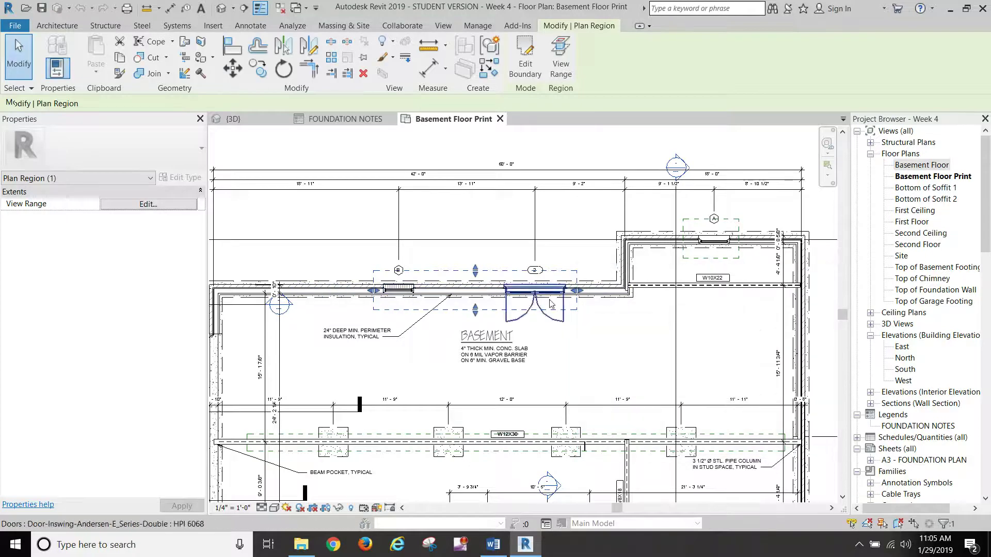
{"action": "middle_click_drag", "start_coordinate": [627, 271], "coordinate": [622, 216]}
{"action": "scroll", "coordinate": [619, 262], "scroll_direction": "down", "scroll_amount": 1}
{"action": "middle_click_drag", "start_coordinate": [619, 262], "coordinate": [644, 201]}
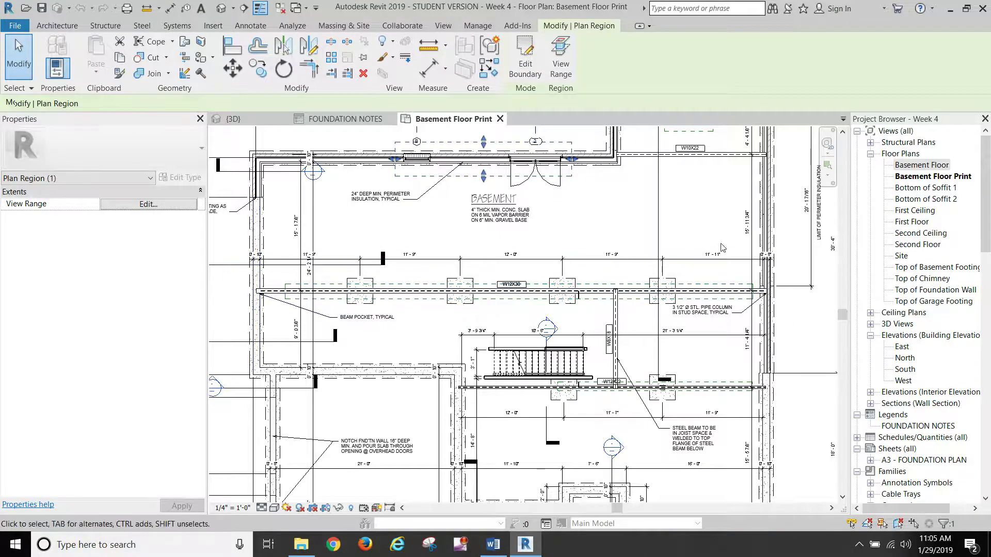
{"action": "scroll", "coordinate": [754, 401], "scroll_direction": "up", "scroll_amount": 3}
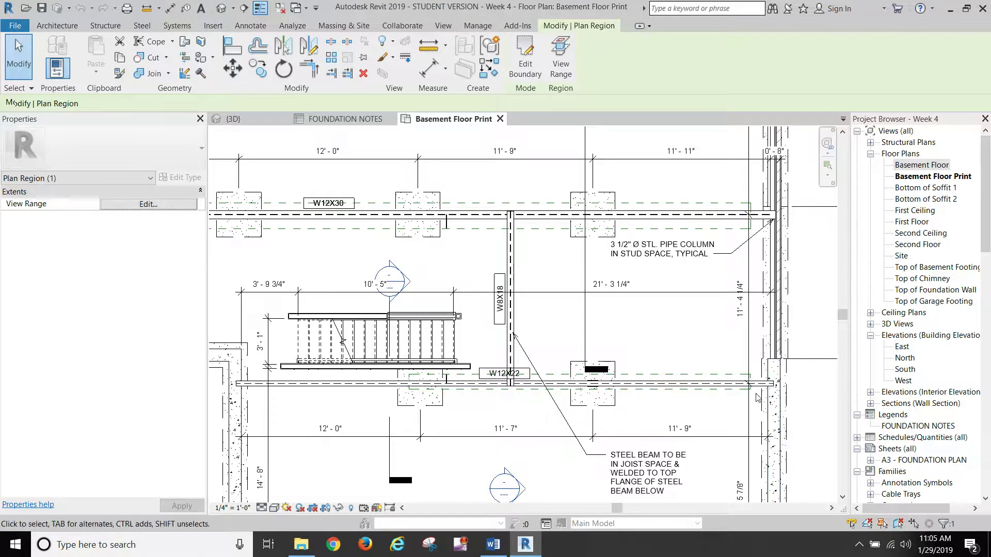
{"action": "scroll", "coordinate": [680, 405], "scroll_direction": "down", "scroll_amount": 2}
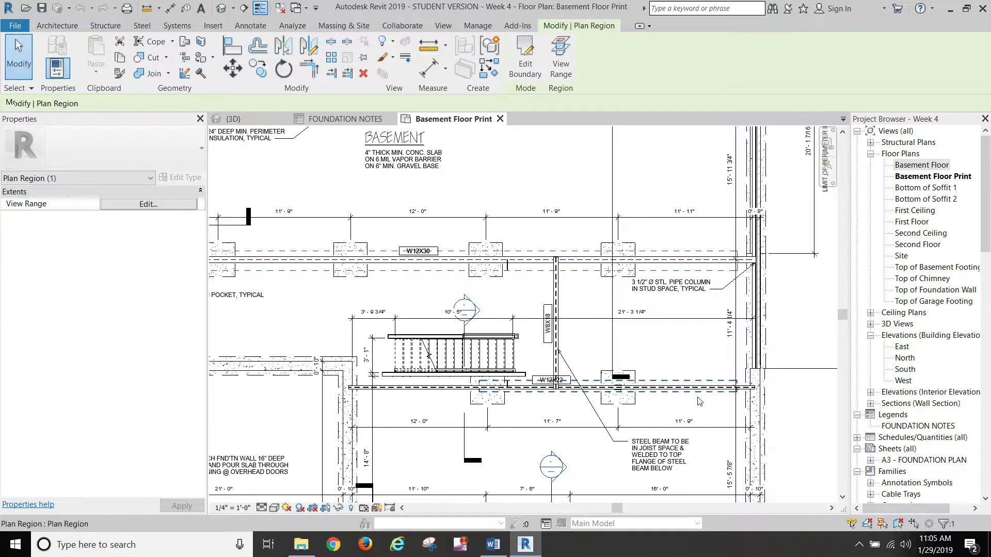
{"action": "scroll", "coordinate": [705, 393], "scroll_direction": "down", "scroll_amount": 2}
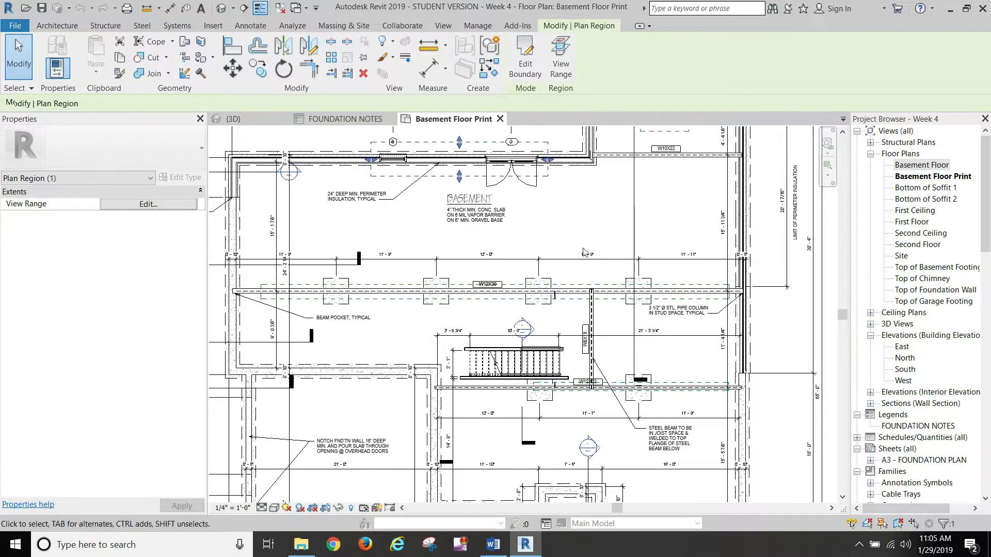
{"action": "middle_click_drag", "start_coordinate": [656, 193], "coordinate": [652, 236]}
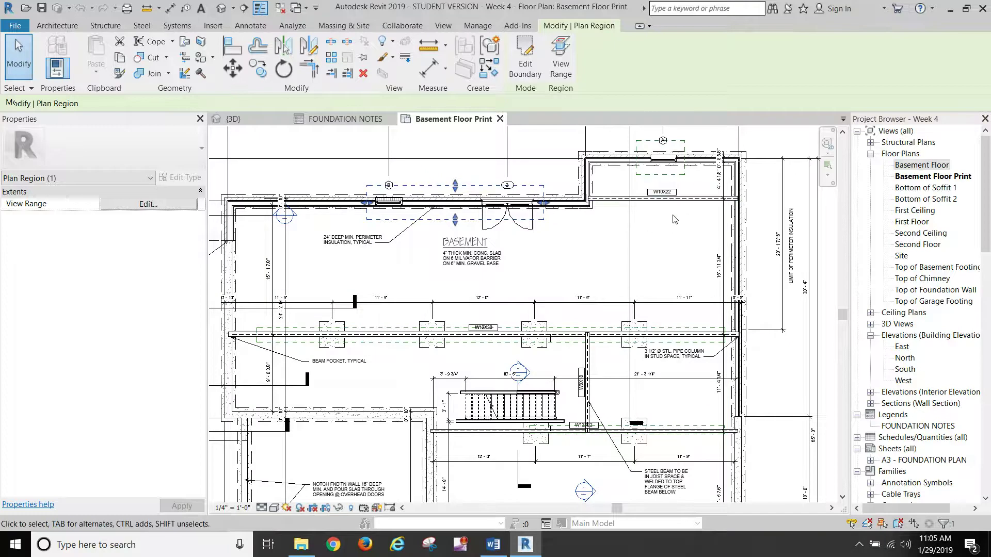
{"action": "left_click", "coordinate": [609, 330]}
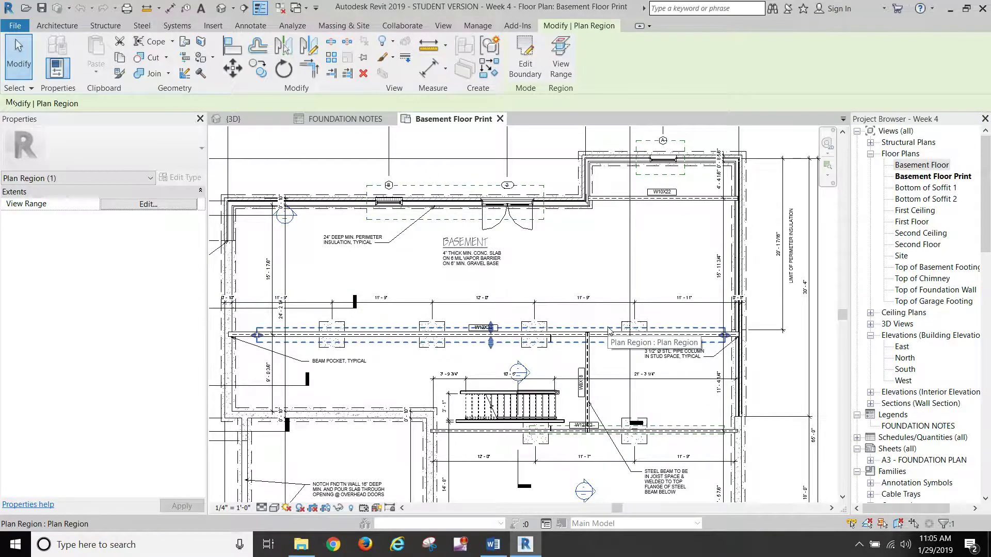
{"action": "left_click", "coordinate": [148, 204]}
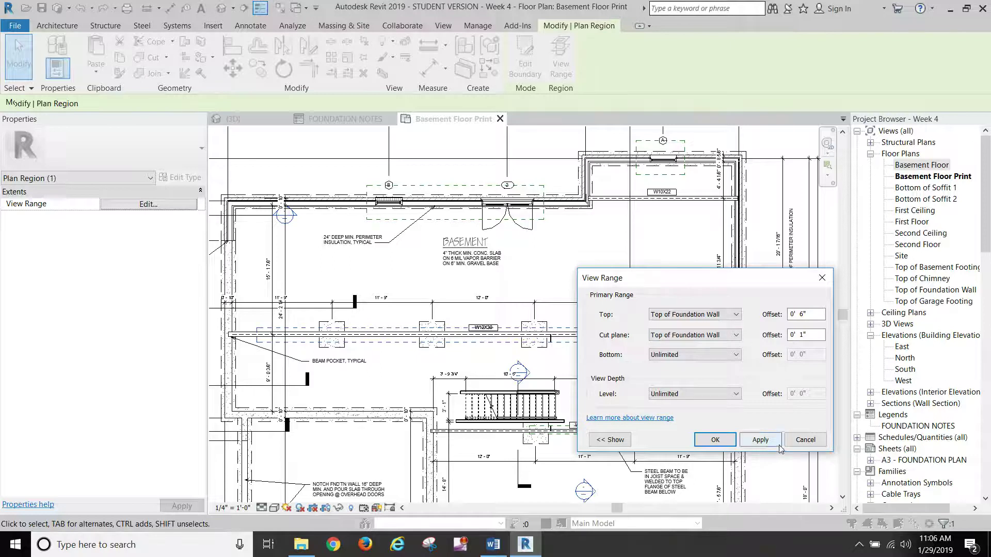
{"action": "left_click", "coordinate": [799, 441]}
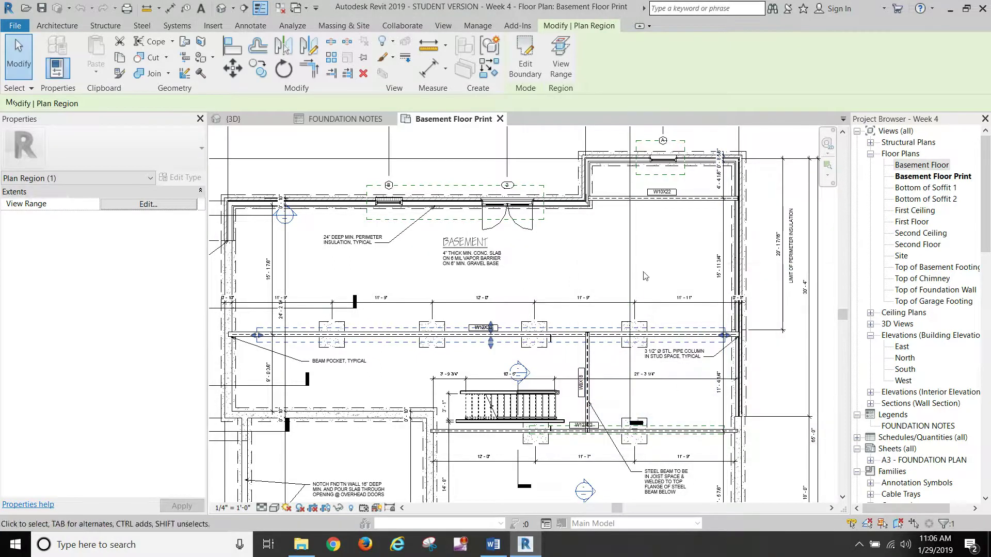
{"action": "left_click", "coordinate": [594, 266]}
{"action": "scroll", "coordinate": [584, 242], "scroll_direction": "down", "scroll_amount": 3}
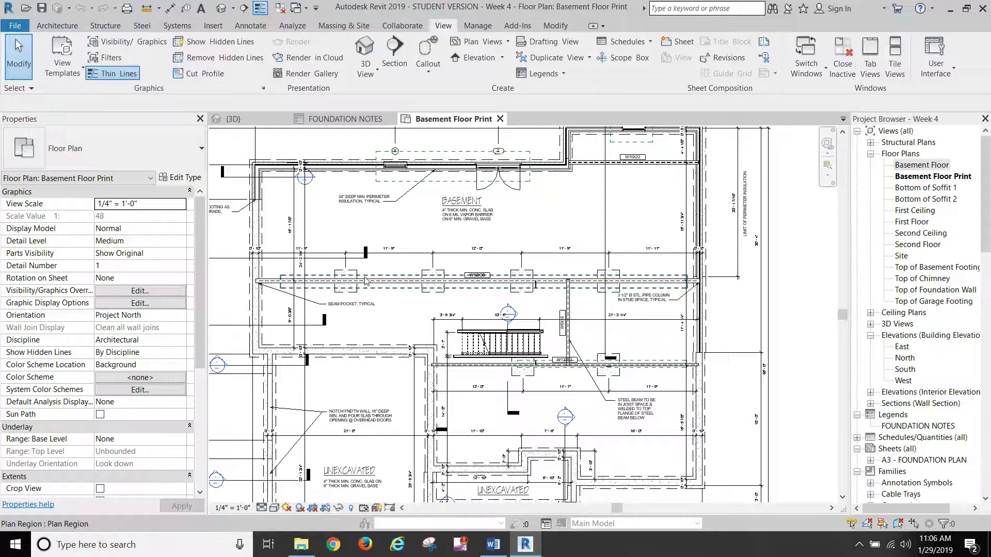
{"action": "scroll", "coordinate": [373, 302], "scroll_direction": "up", "scroll_amount": 1}
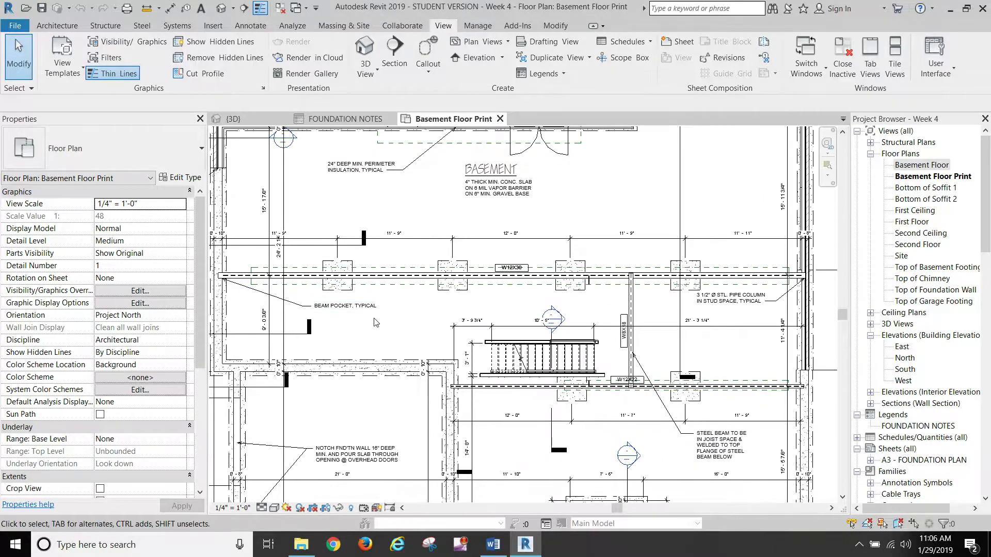
{"action": "left_click", "coordinate": [262, 508]}
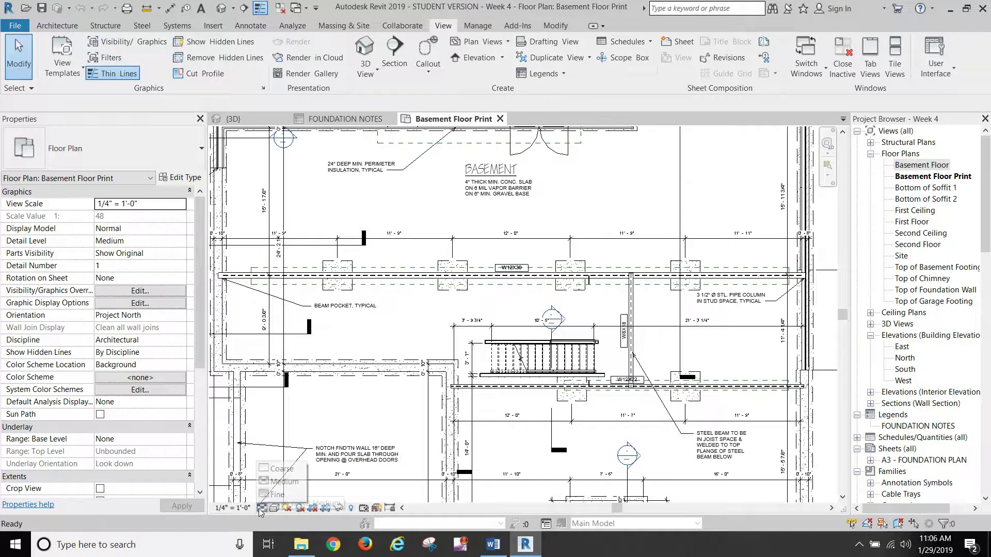
{"action": "left_click", "coordinate": [277, 470]}
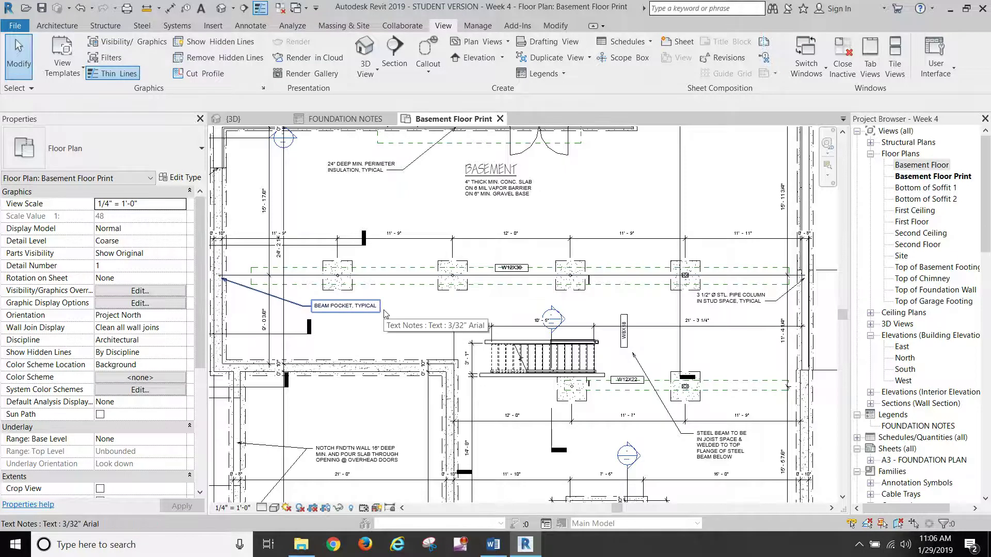
{"action": "left_click", "coordinate": [262, 508]}
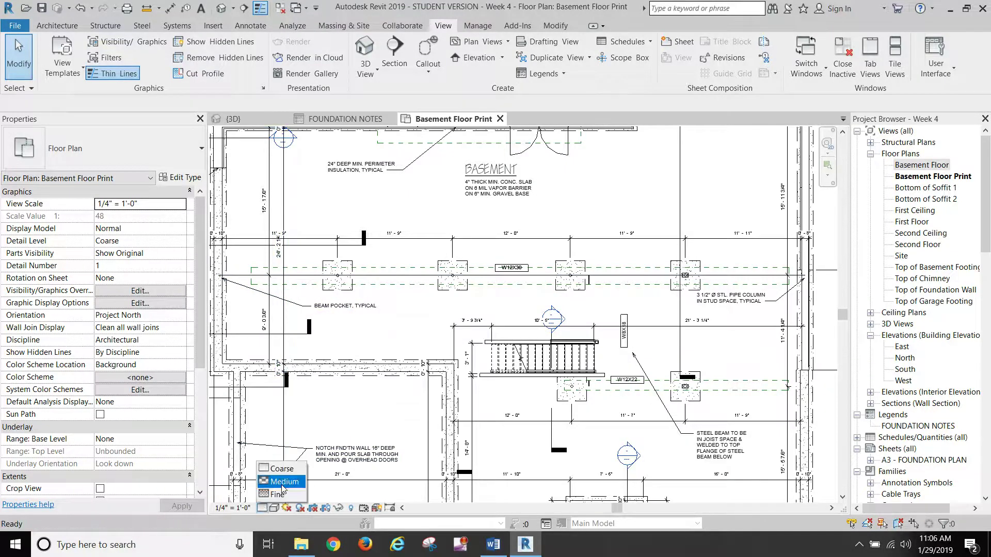
{"action": "left_click", "coordinate": [283, 483]}
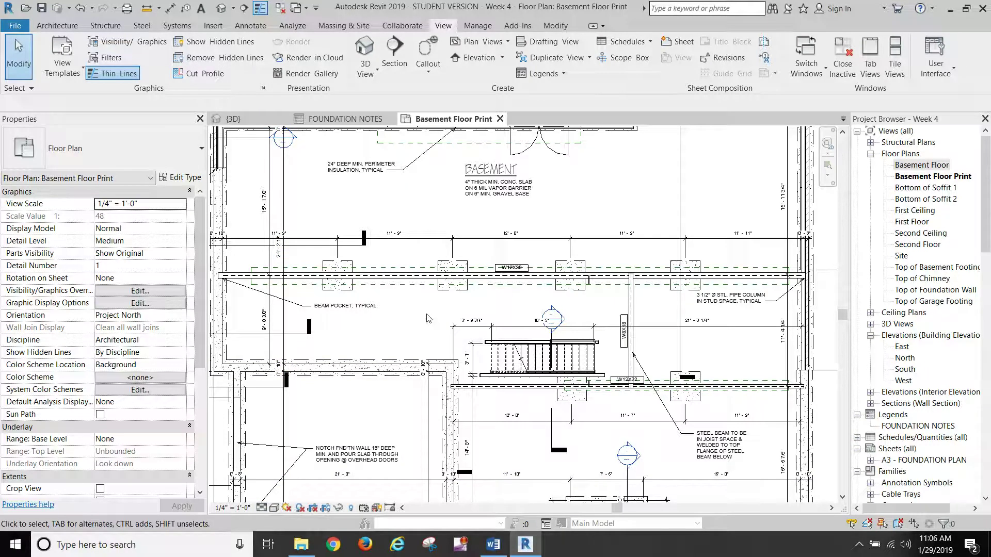
{"action": "scroll", "coordinate": [427, 318], "scroll_direction": "down", "scroll_amount": 2}
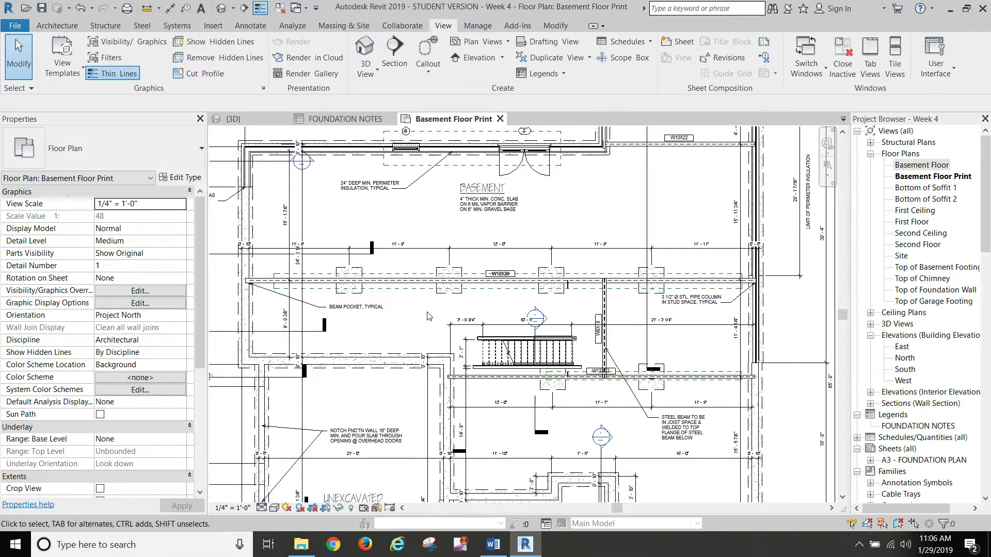
{"action": "scroll", "coordinate": [427, 317], "scroll_direction": "down", "scroll_amount": 1}
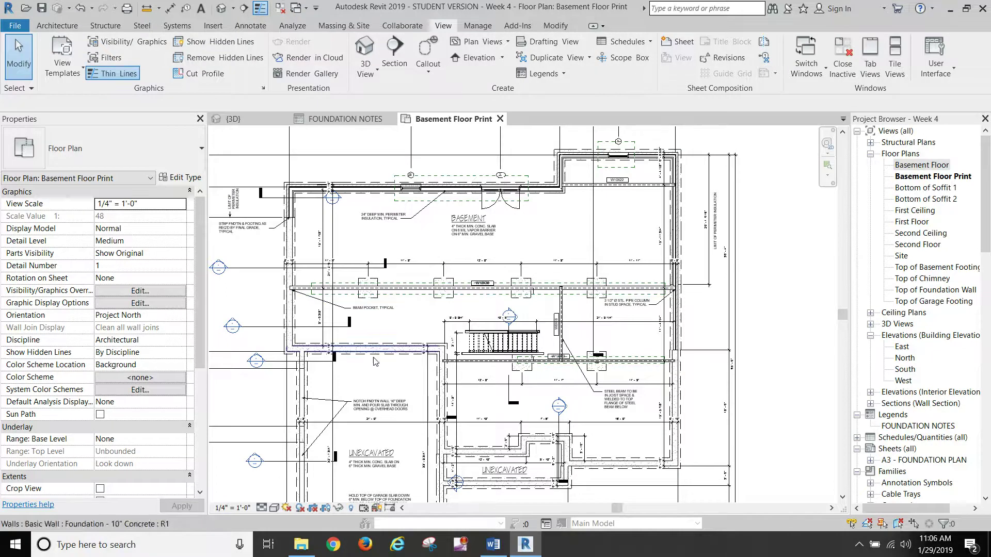
{"action": "scroll", "coordinate": [384, 386], "scroll_direction": "up", "scroll_amount": 2}
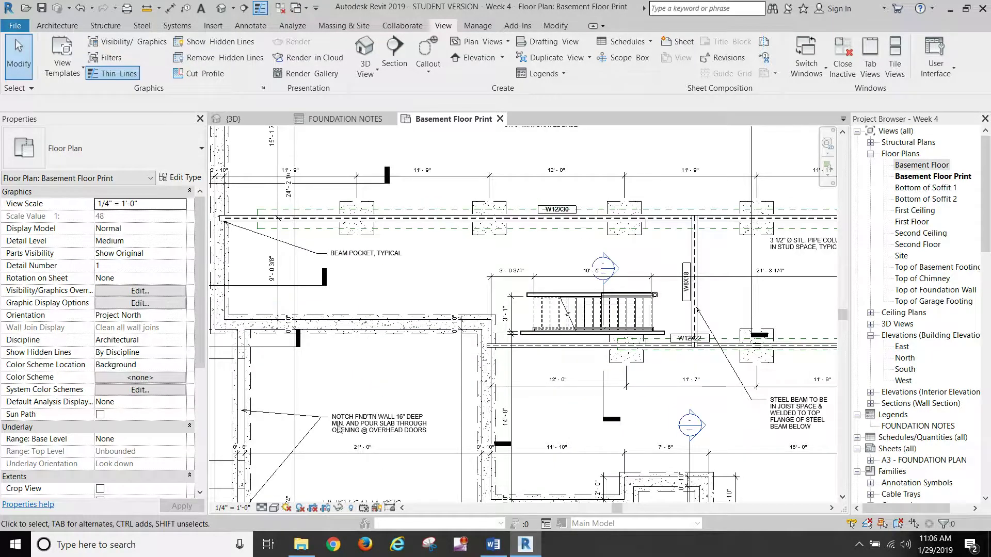
{"action": "left_click", "coordinate": [351, 508]}
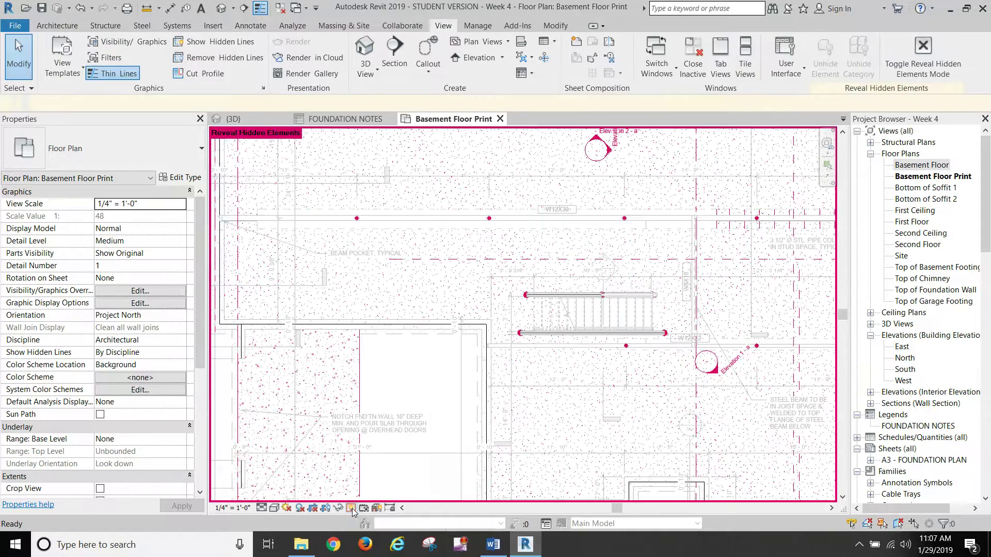
{"action": "scroll", "coordinate": [416, 374], "scroll_direction": "down", "scroll_amount": 1}
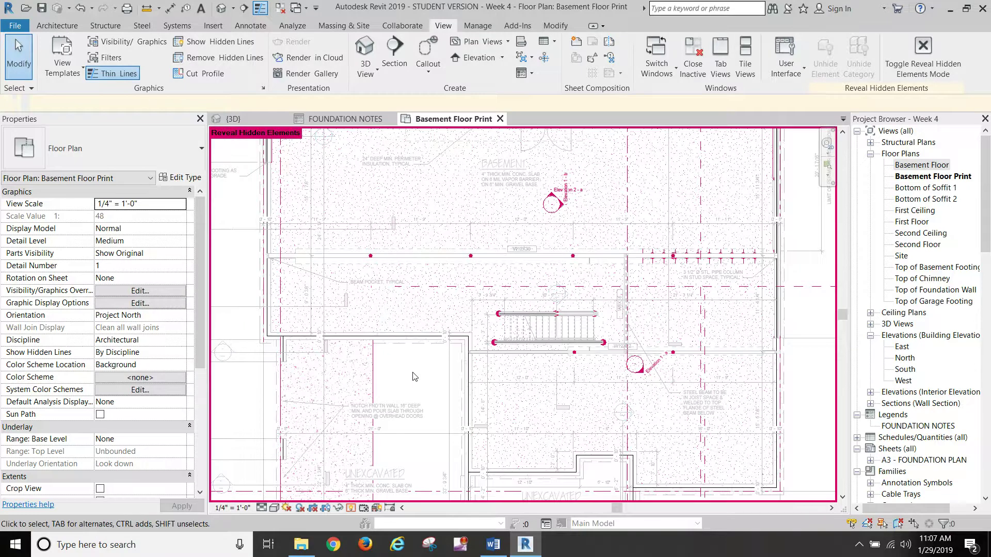
{"action": "left_click", "coordinate": [923, 56]}
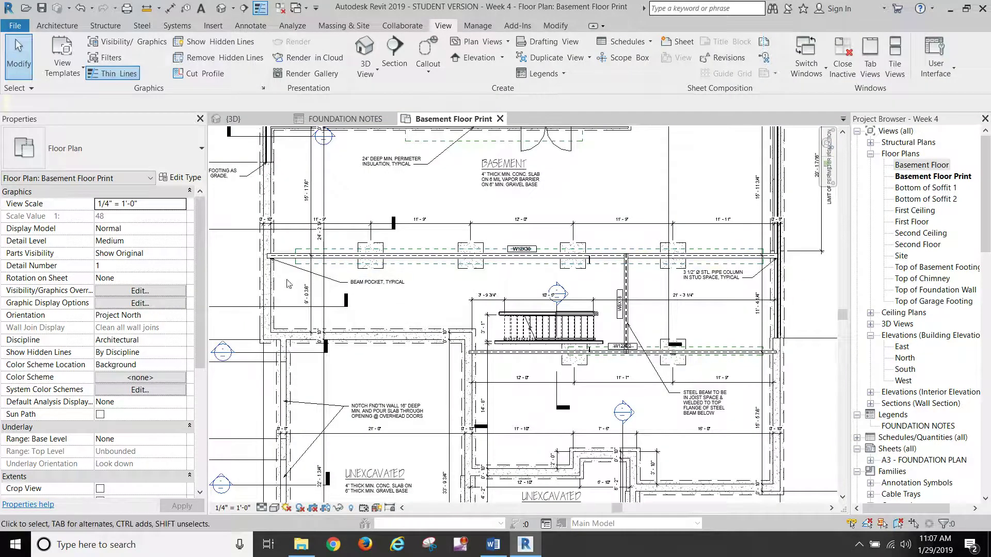
{"action": "left_click", "coordinate": [284, 256]}
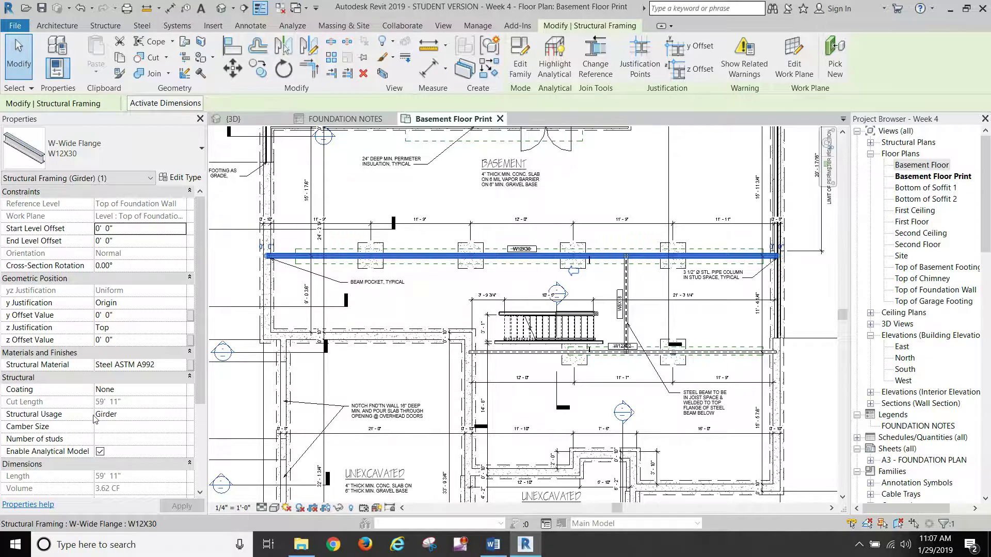
{"action": "key", "text": "Escape"}
{"action": "middle_click_drag", "start_coordinate": [445, 225], "coordinate": [443, 288]}
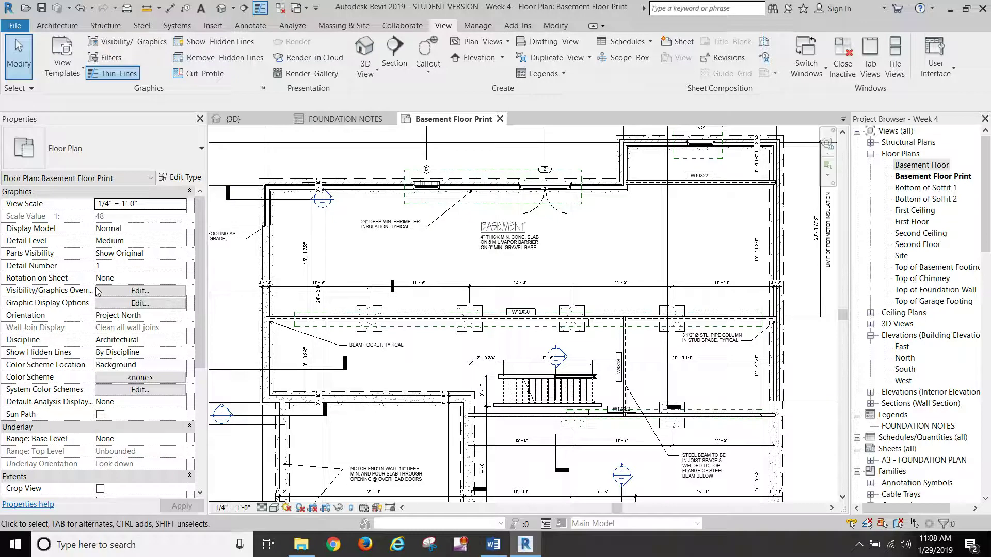
{"action": "scroll", "coordinate": [380, 257], "scroll_direction": "down", "scroll_amount": 2}
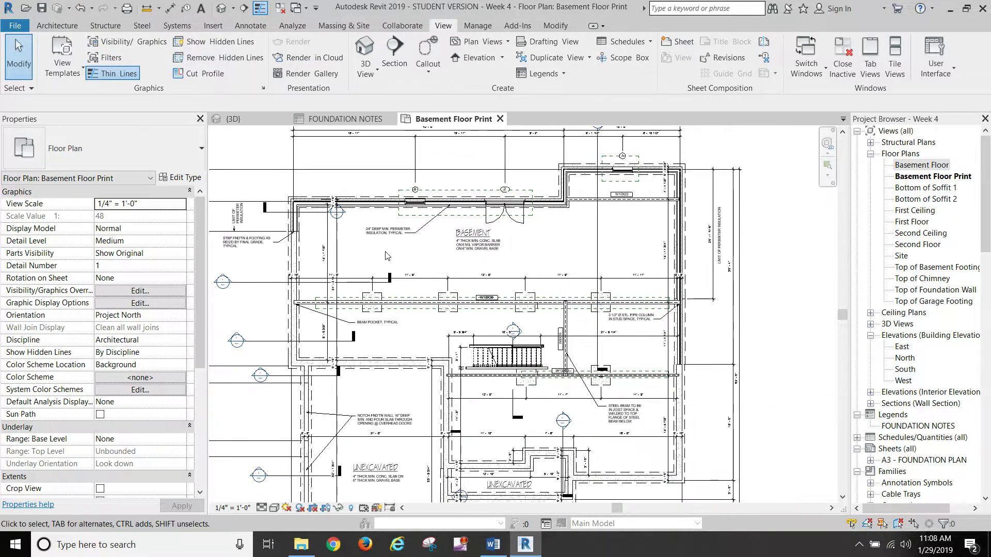
- Uncheck Plan Region under Annotation Categories again, then Apply and OK
{"action": "middle_click_drag", "start_coordinate": [534, 252], "coordinate": [563, 212]}
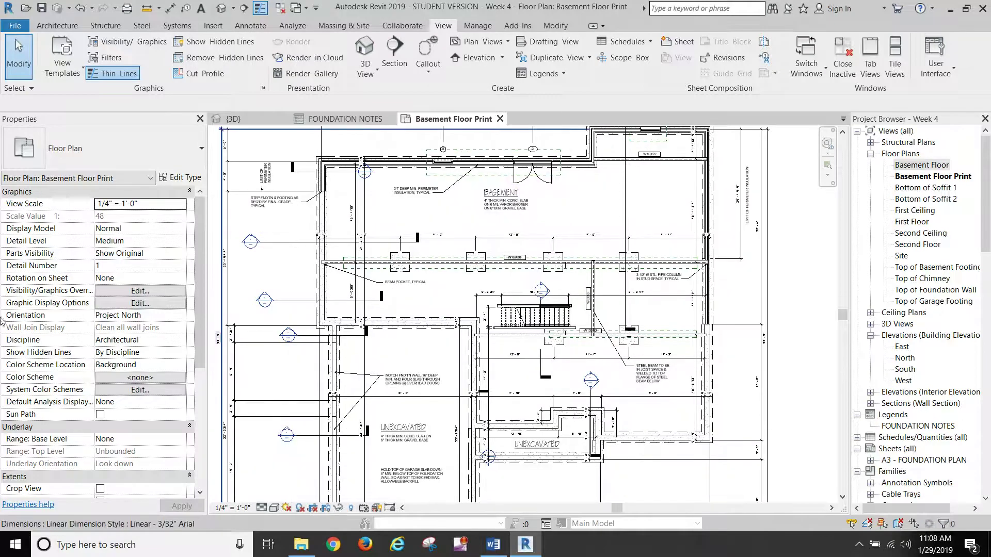
{"action": "left_click", "coordinate": [139, 291]}
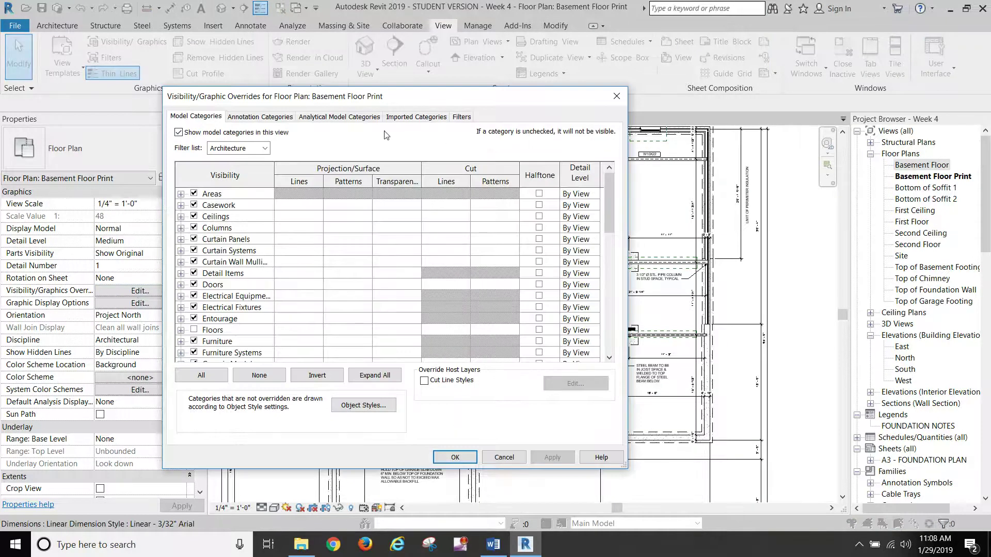
{"action": "left_click", "coordinate": [267, 119]}
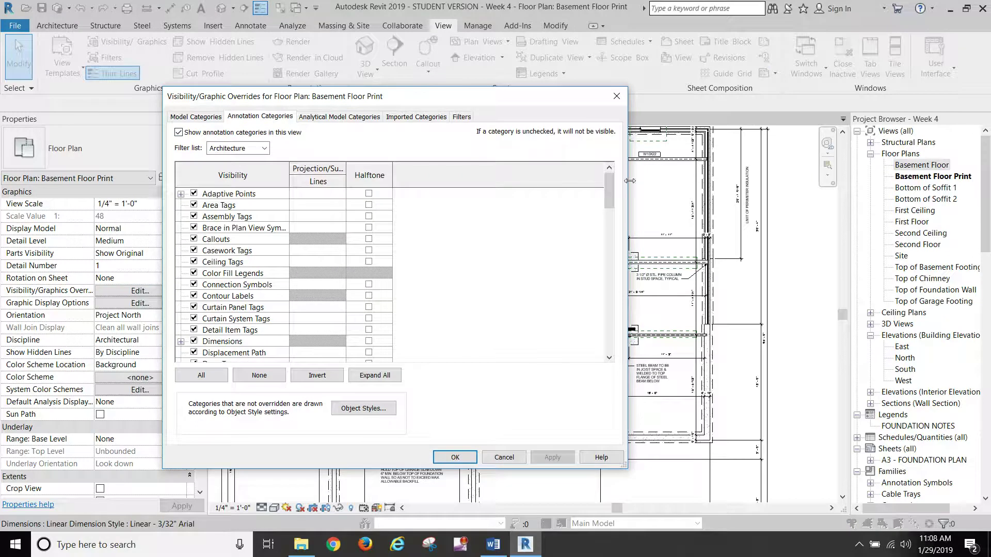
{"action": "left_click_drag", "start_coordinate": [608, 196], "coordinate": [601, 267]}
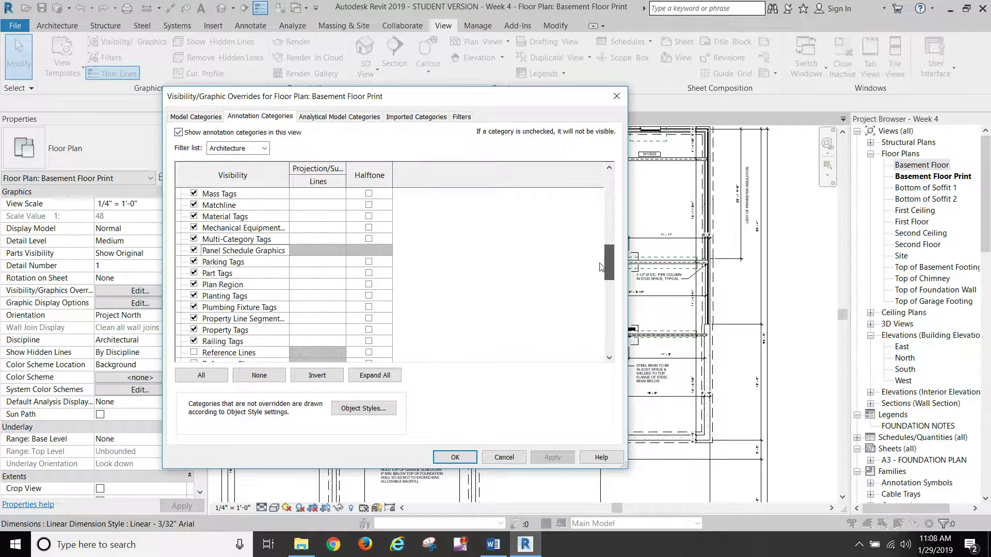
{"action": "left_click", "coordinate": [194, 285]}
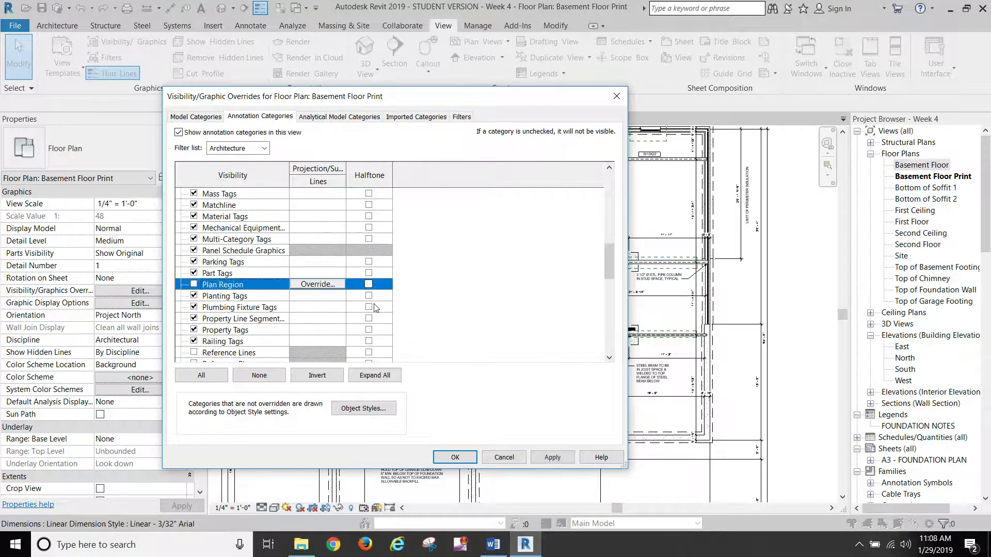
{"action": "left_click", "coordinate": [556, 457]}
{"action": "left_click", "coordinate": [456, 458]}
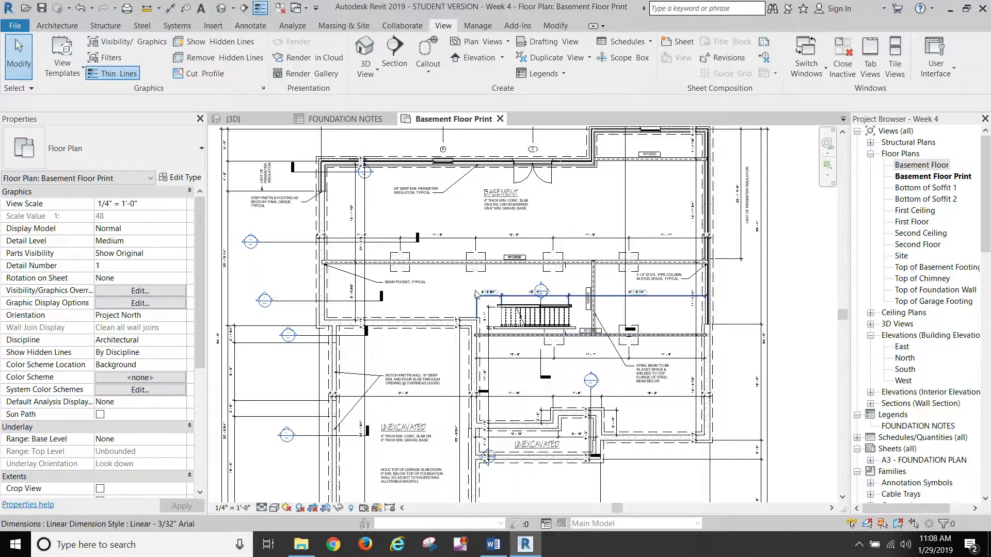
- Frame the basement's north wall and select window tag B above it
{"action": "scroll", "coordinate": [468, 289], "scroll_direction": "down", "scroll_amount": 1}
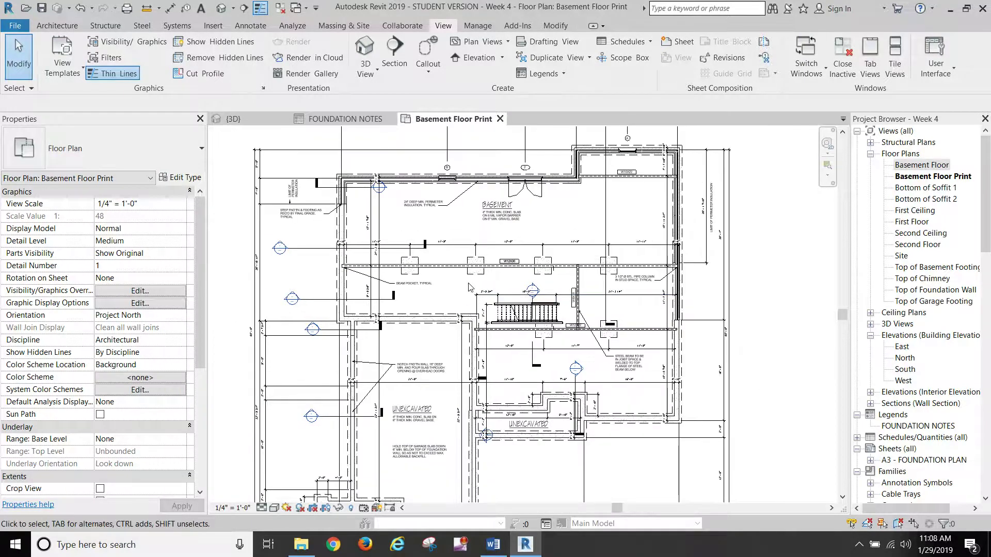
{"action": "middle_click_drag", "start_coordinate": [465, 281], "coordinate": [450, 317]}
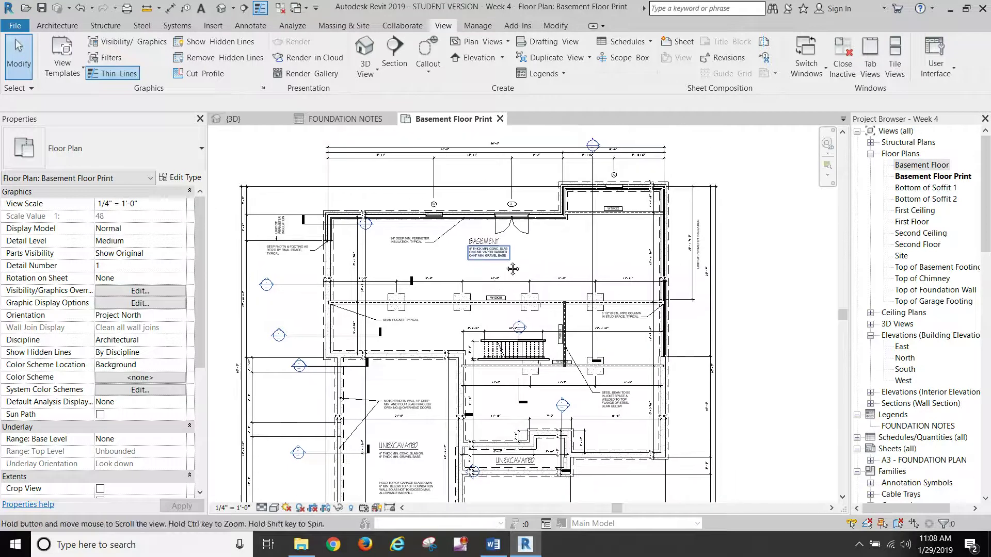
{"action": "middle_click_drag", "start_coordinate": [560, 252], "coordinate": [541, 284]}
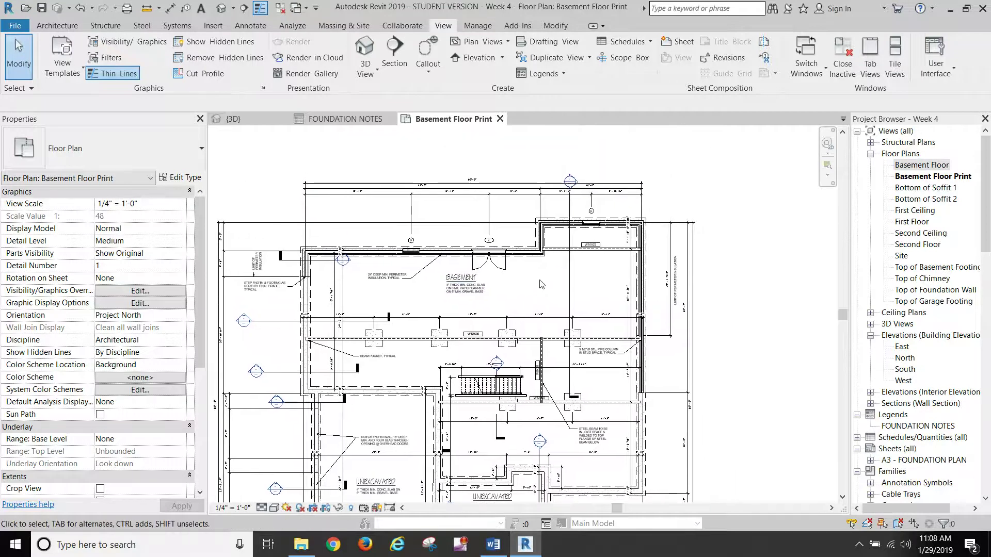
{"action": "scroll", "coordinate": [498, 268], "scroll_direction": "up", "scroll_amount": 4}
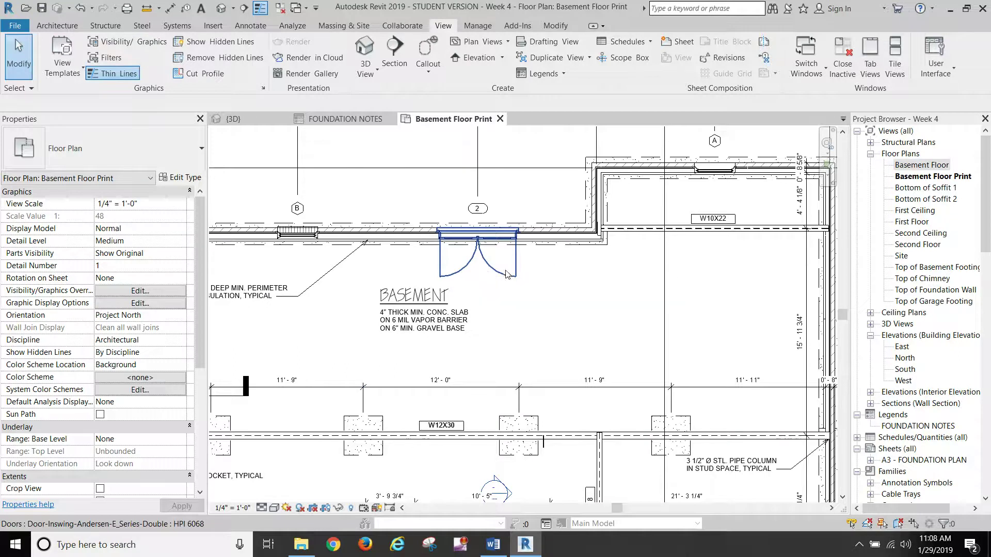
{"action": "scroll", "coordinate": [553, 273], "scroll_direction": "down", "scroll_amount": 1}
{"action": "middle_click_drag", "start_coordinate": [555, 301], "coordinate": [537, 333]}
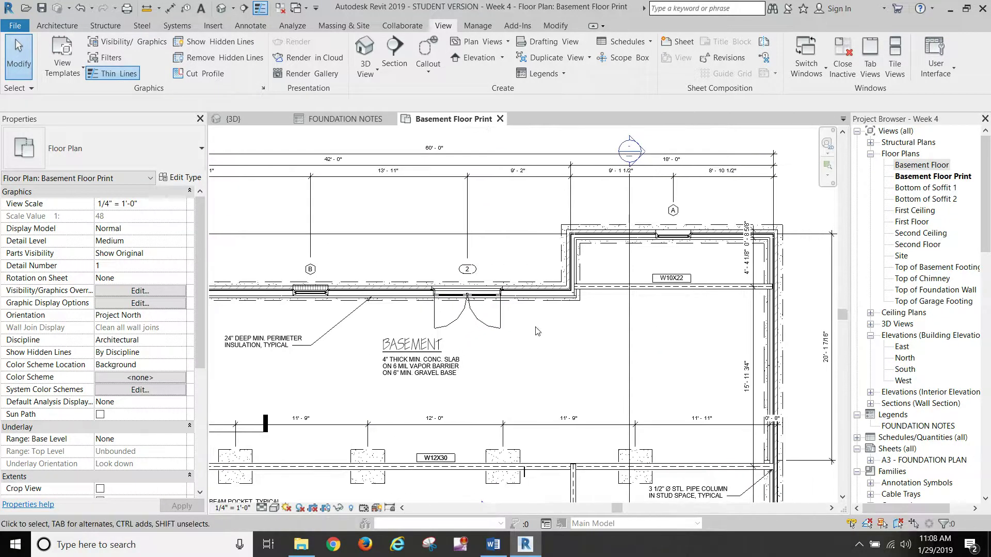
{"action": "left_click", "coordinate": [316, 272]}
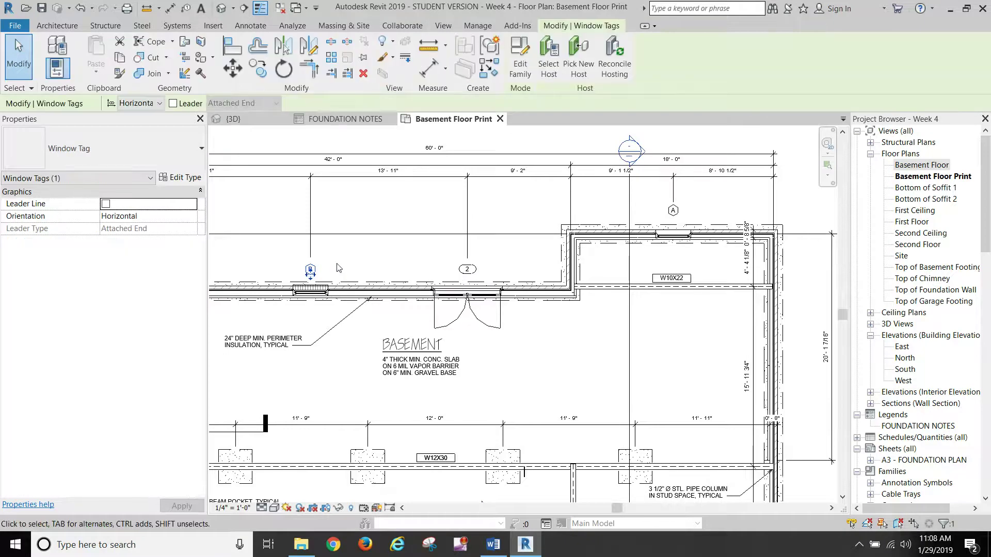
{"action": "left_click", "coordinate": [525, 67]}
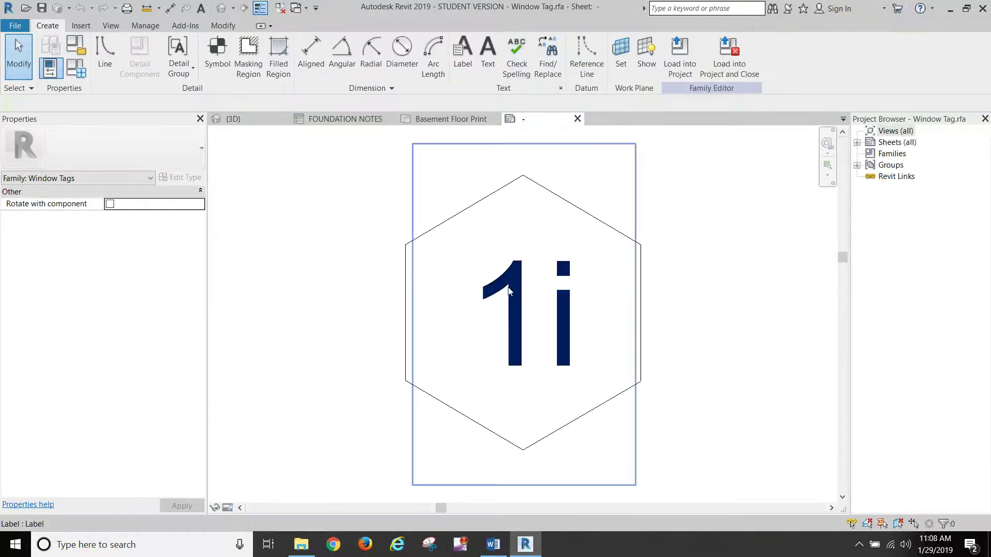
{"action": "left_click", "coordinate": [512, 293]}
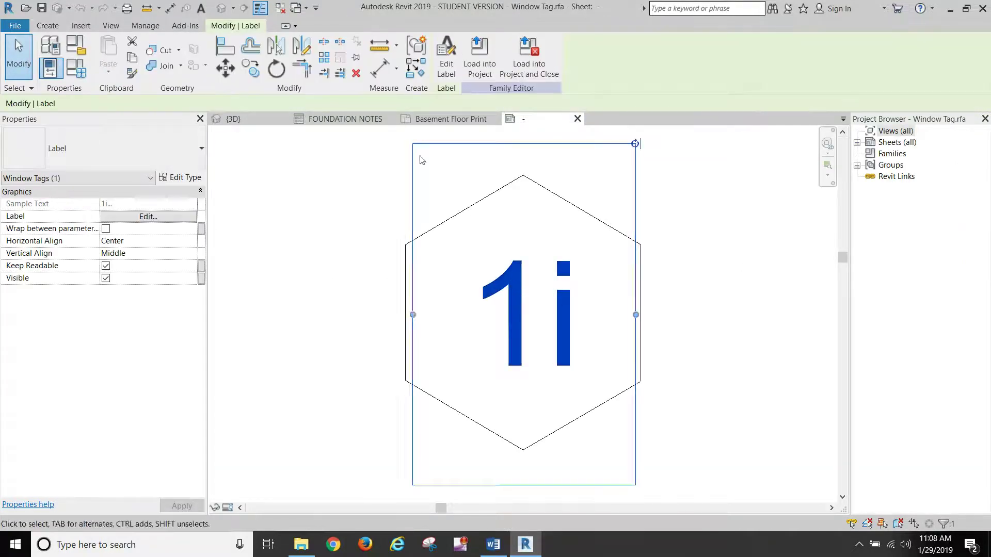
{"action": "left_click", "coordinate": [148, 216]}
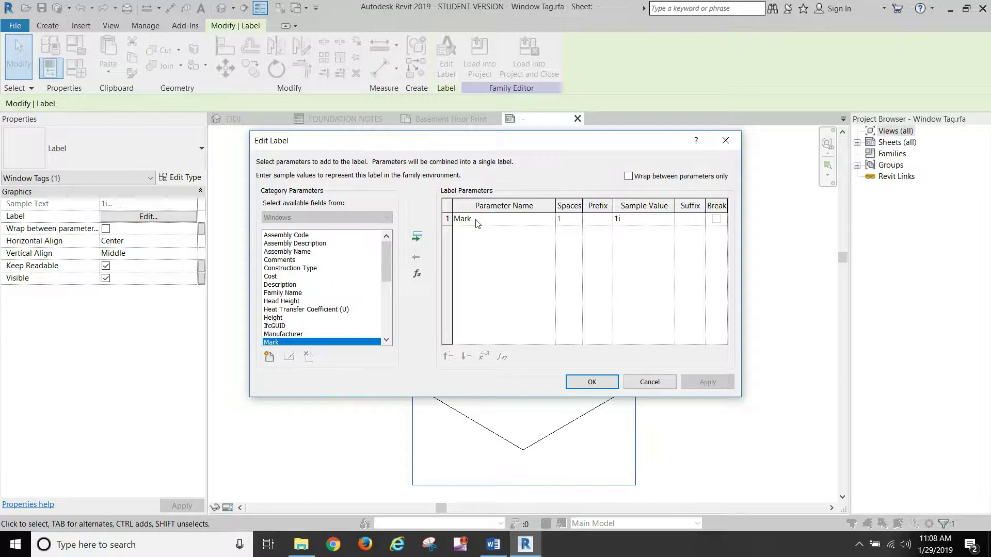
{"action": "left_click", "coordinate": [648, 383]}
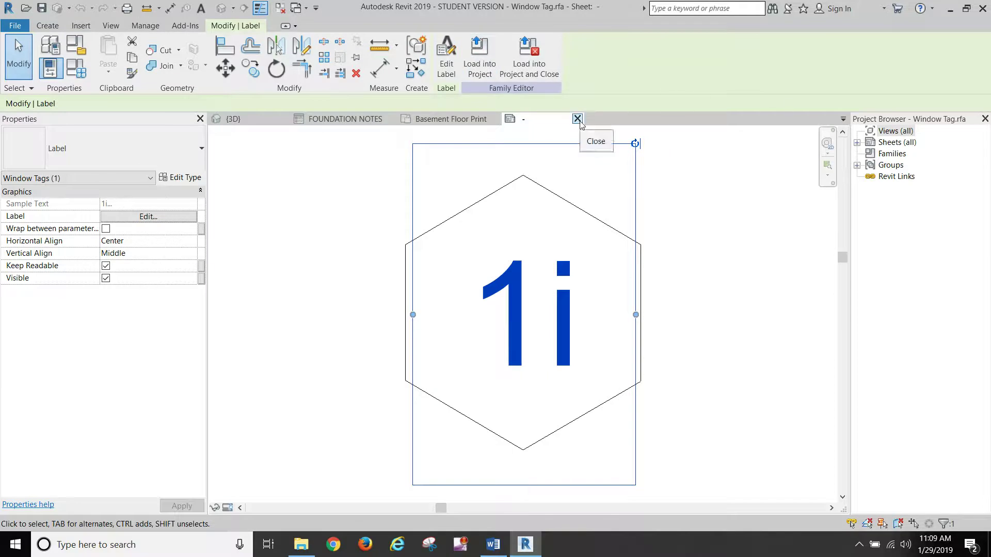
{"action": "left_click", "coordinate": [578, 119]}
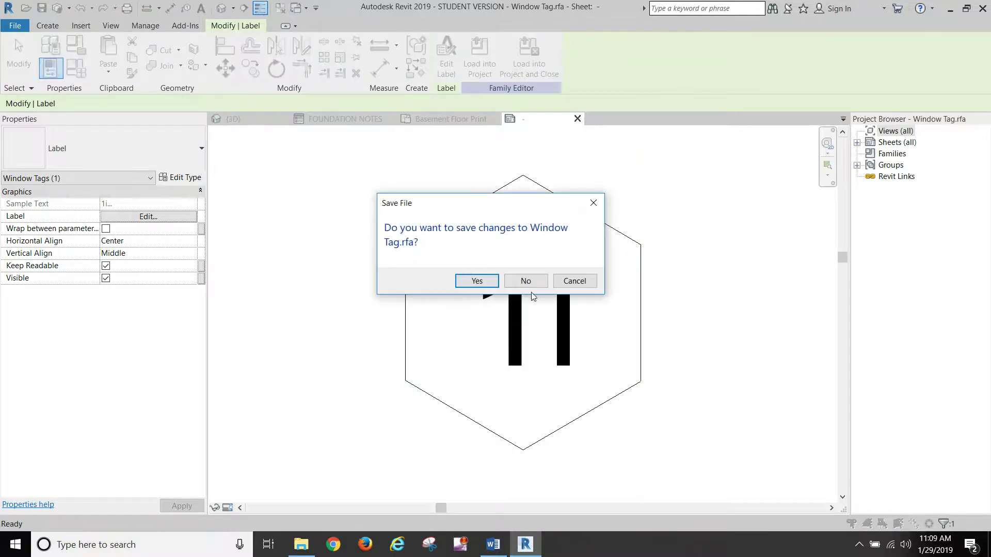
{"action": "left_click", "coordinate": [526, 281]}
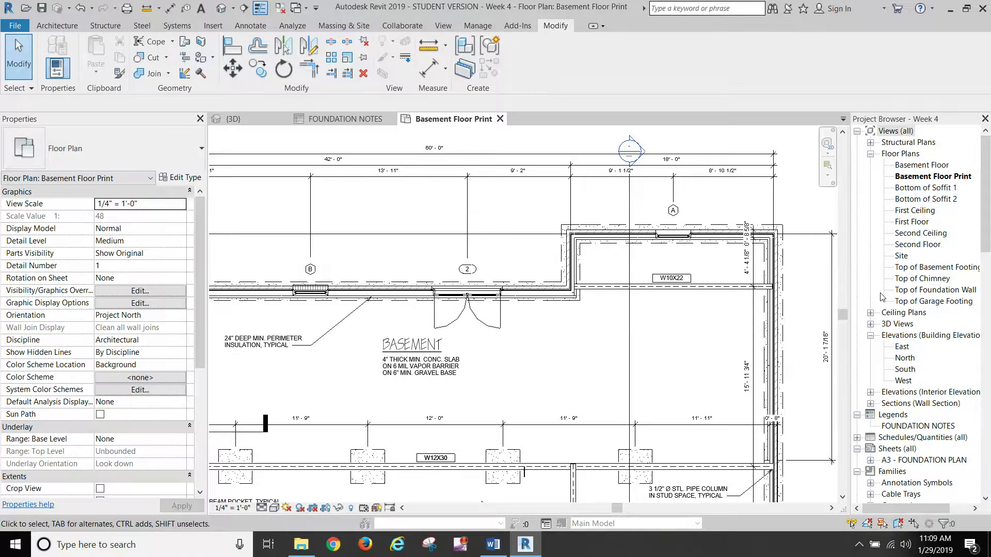
- Expand Schedules/Quantities (all) in the Project Browser to reveal the Window Schedule
{"action": "scroll", "coordinate": [891, 402], "scroll_direction": "down", "scroll_amount": 1}
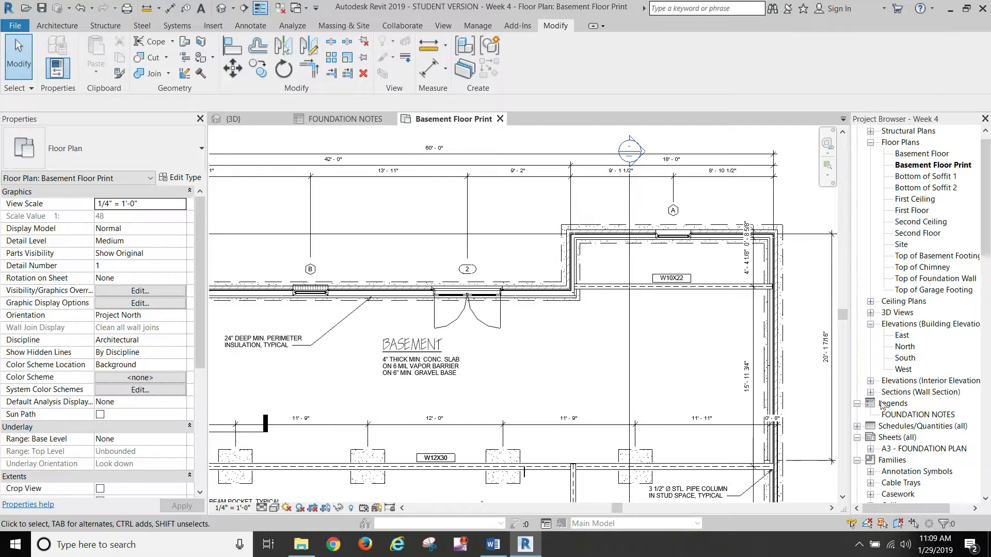
{"action": "left_click", "coordinate": [857, 428]}
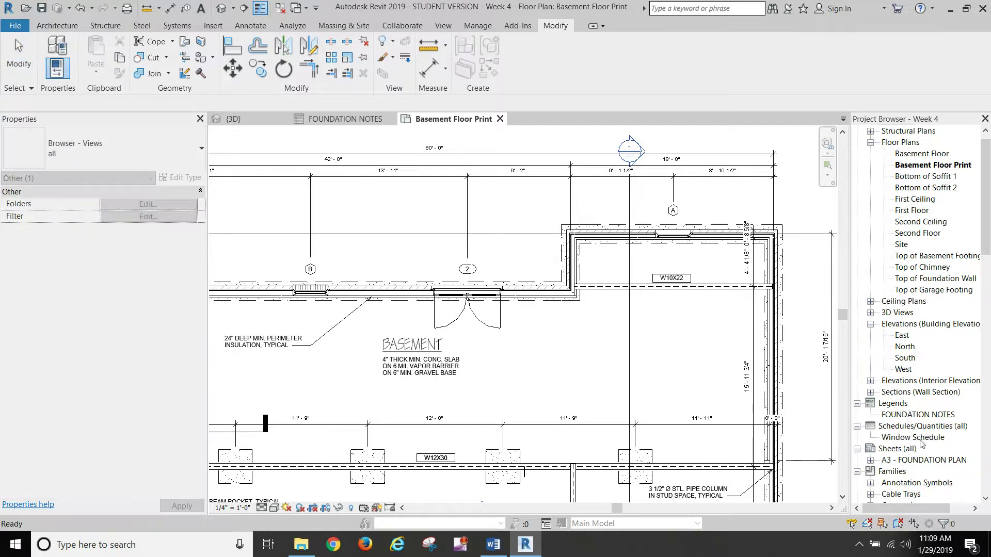